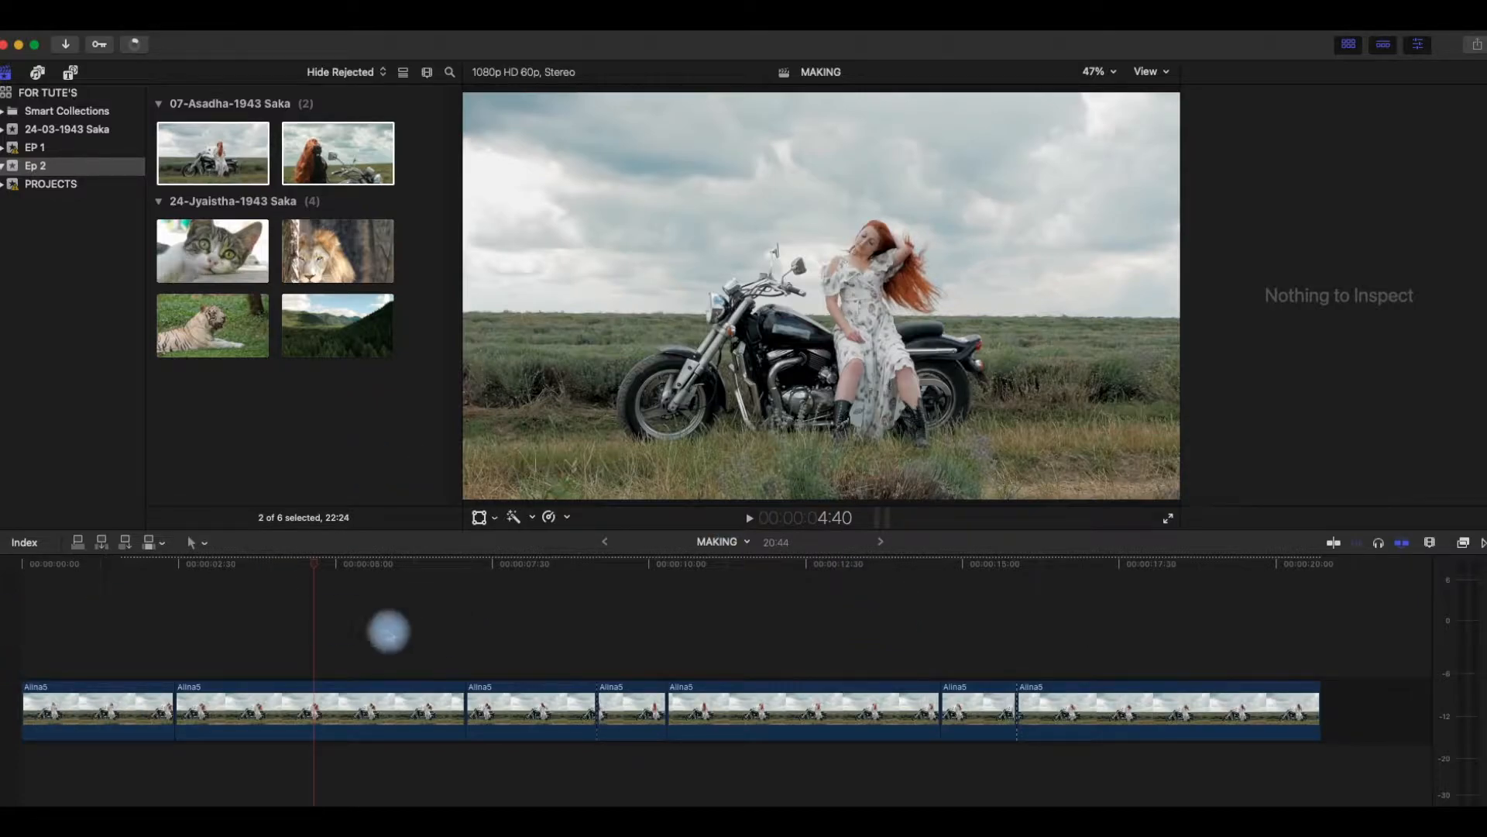
Step: Play the finished MAKING project full screen from its beginning
key(Home)
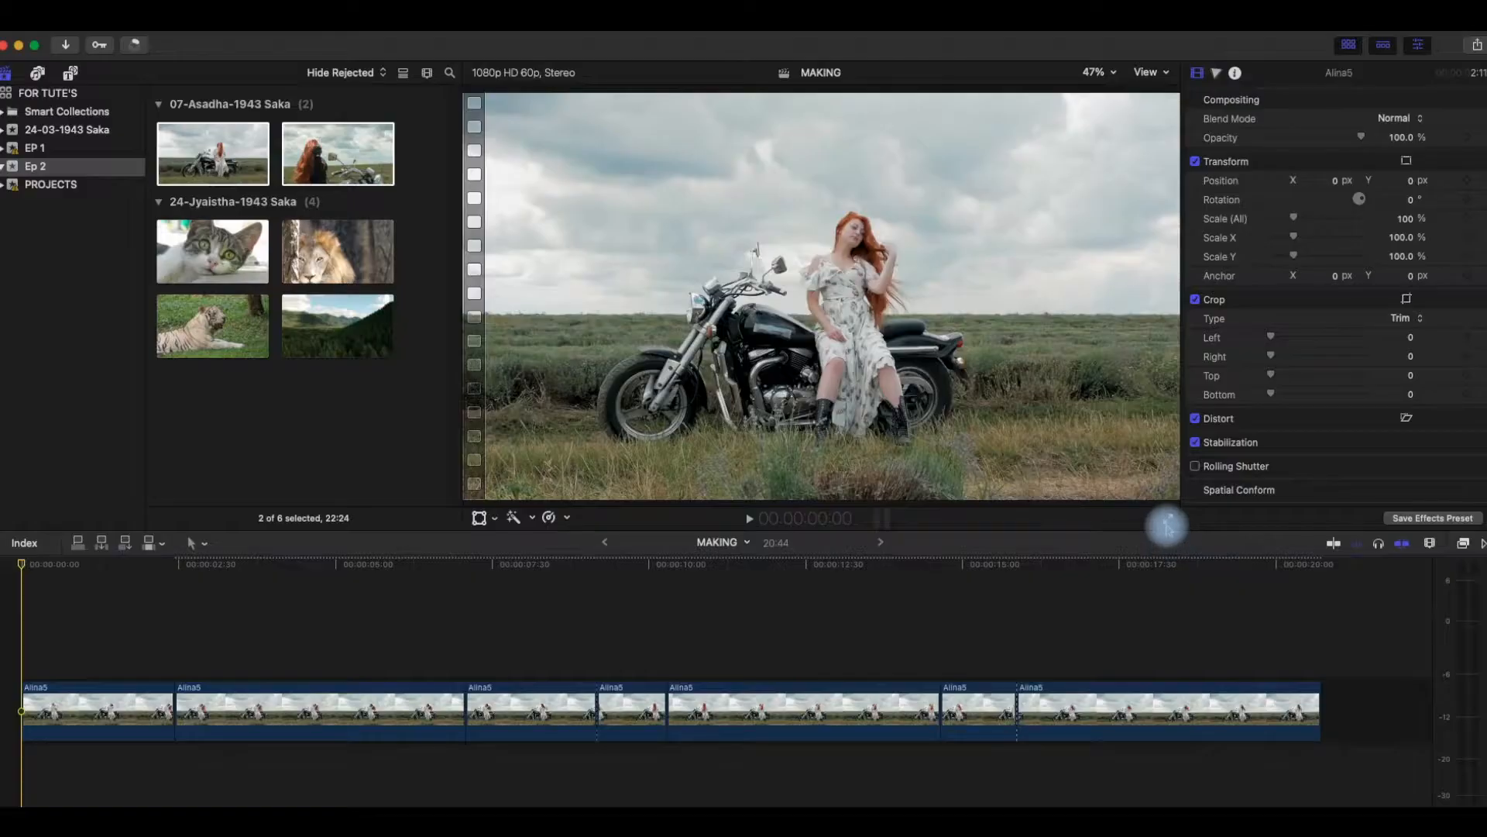
click(1167, 521)
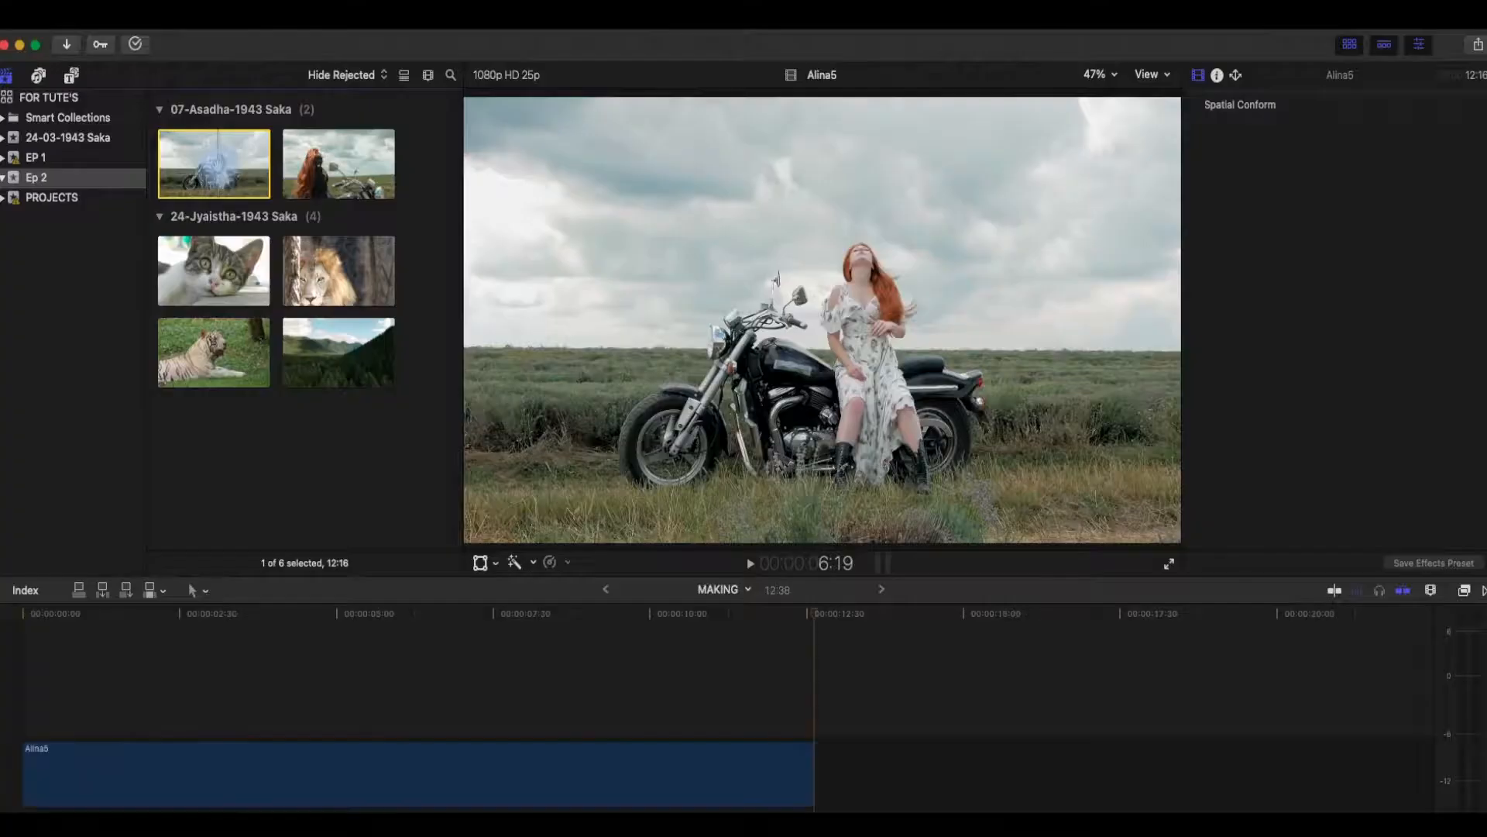
Step: Fit the Alina5 clip in the timeline and play it from the start, pausing near the first slow-motion moment
click(321, 709)
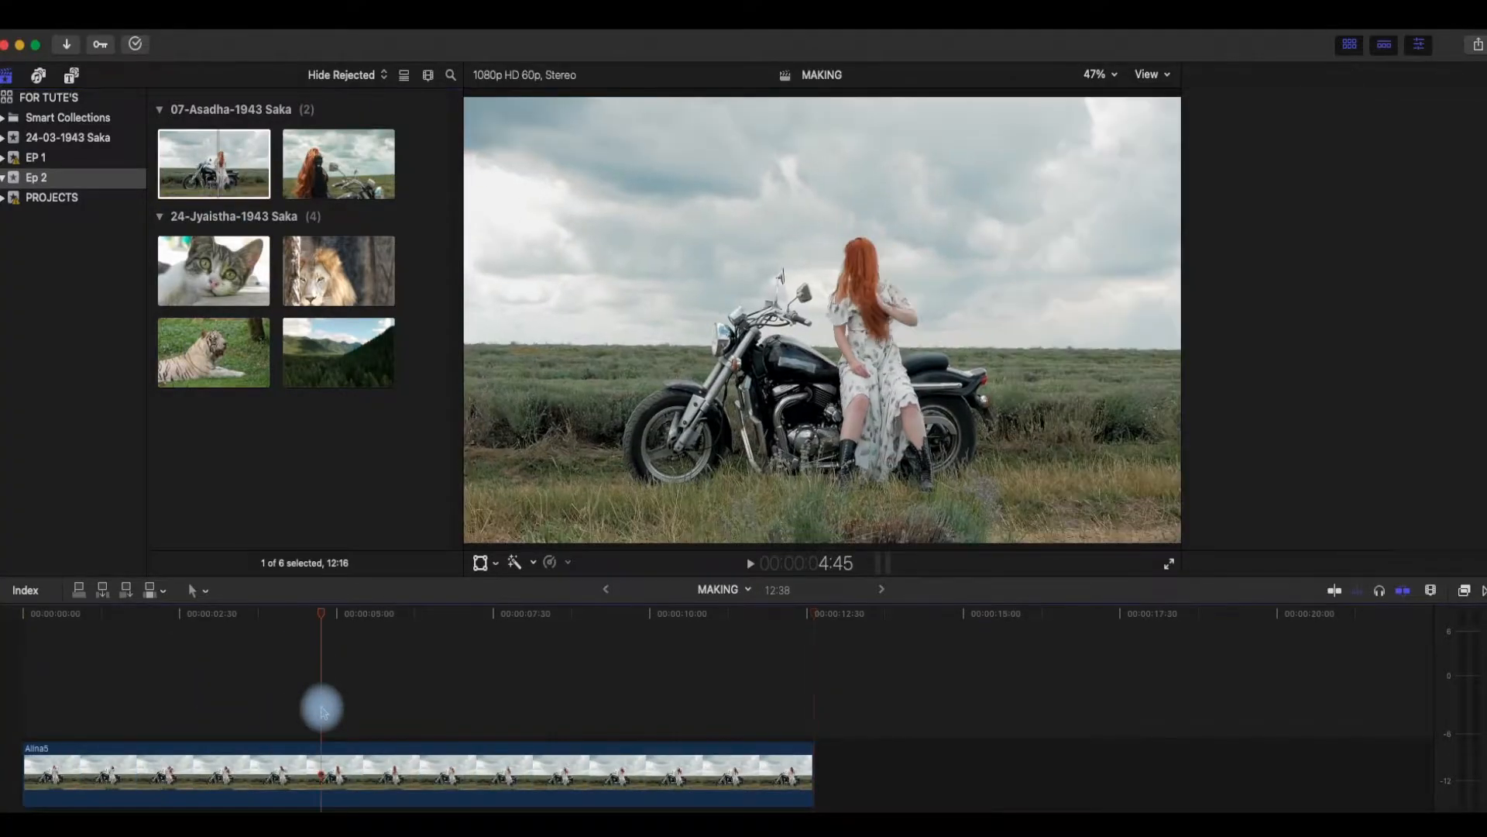
key(shift+z)
click(119, 689)
key(Home)
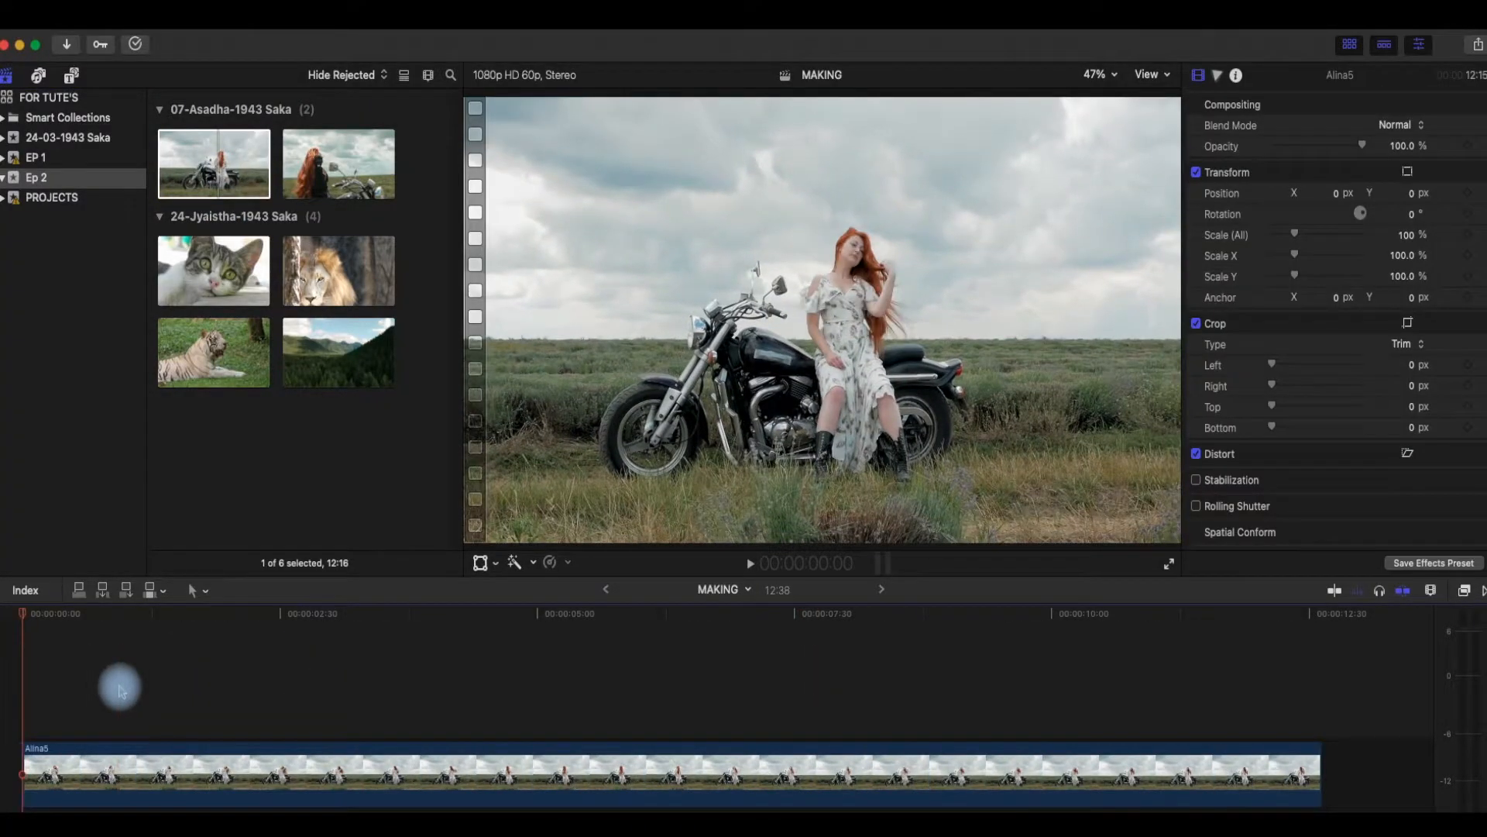
key(space)
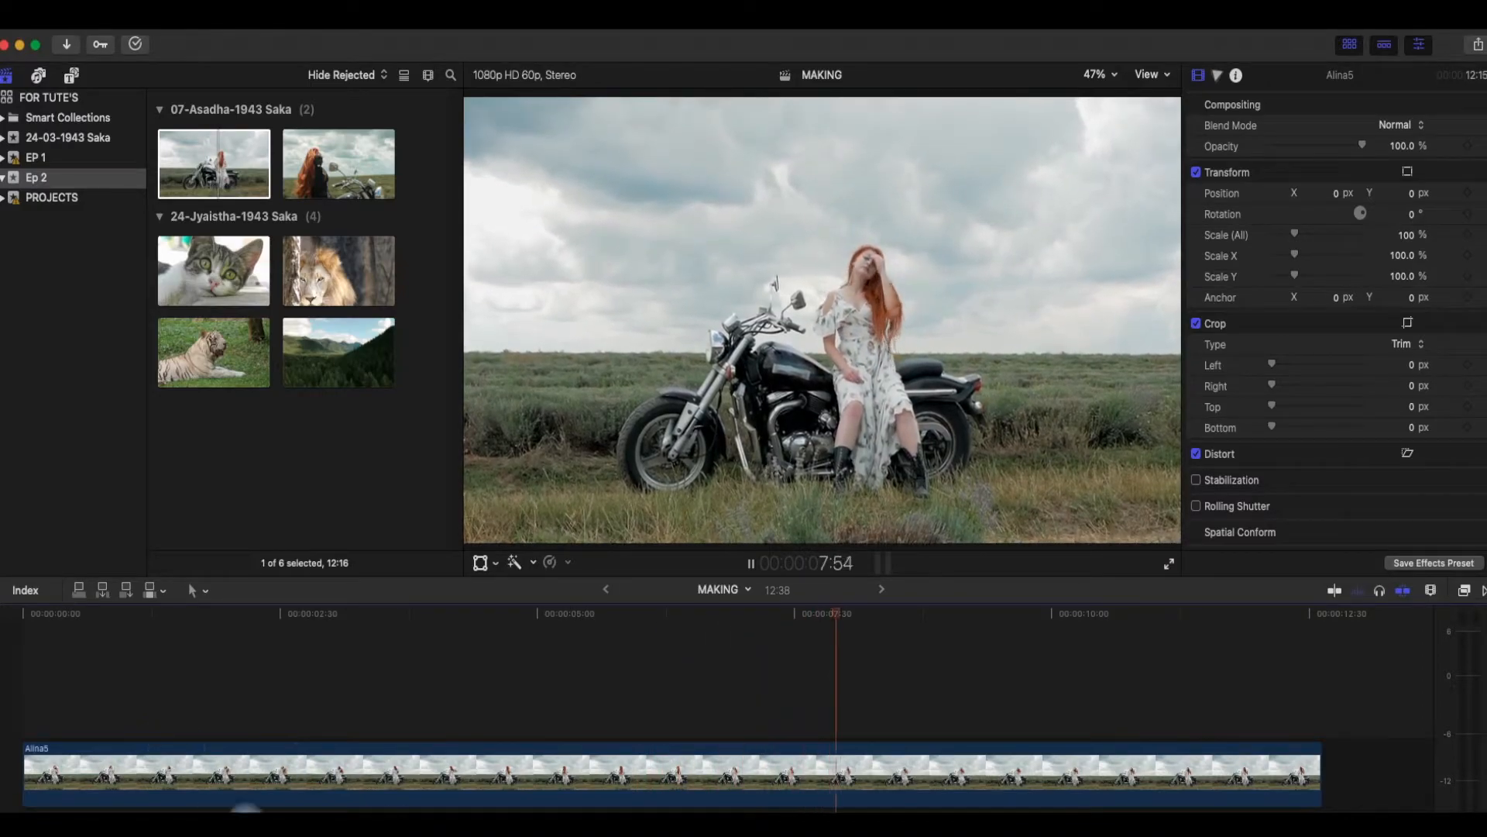
click(82, 717)
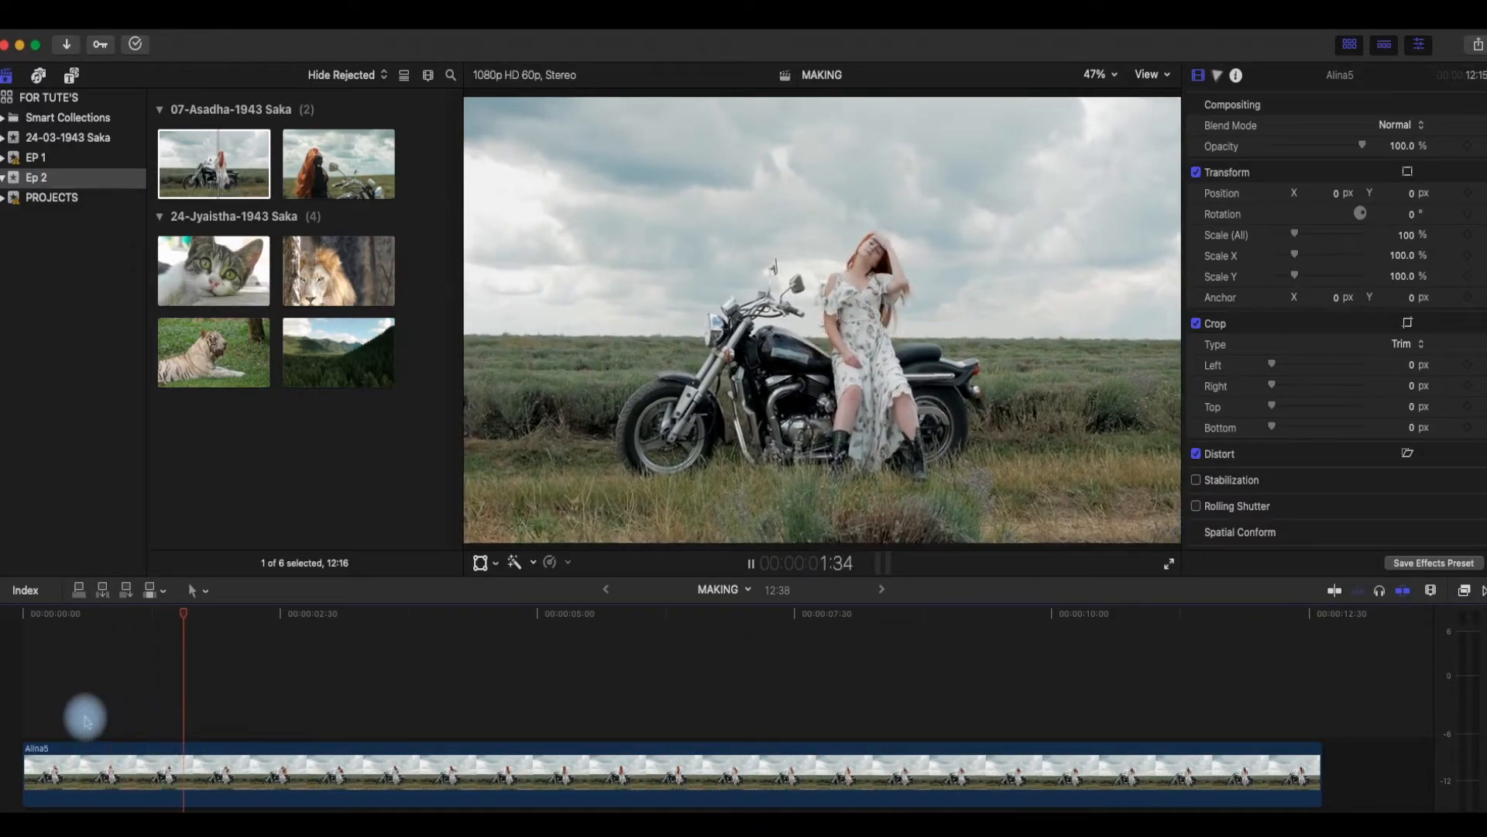
key(space)
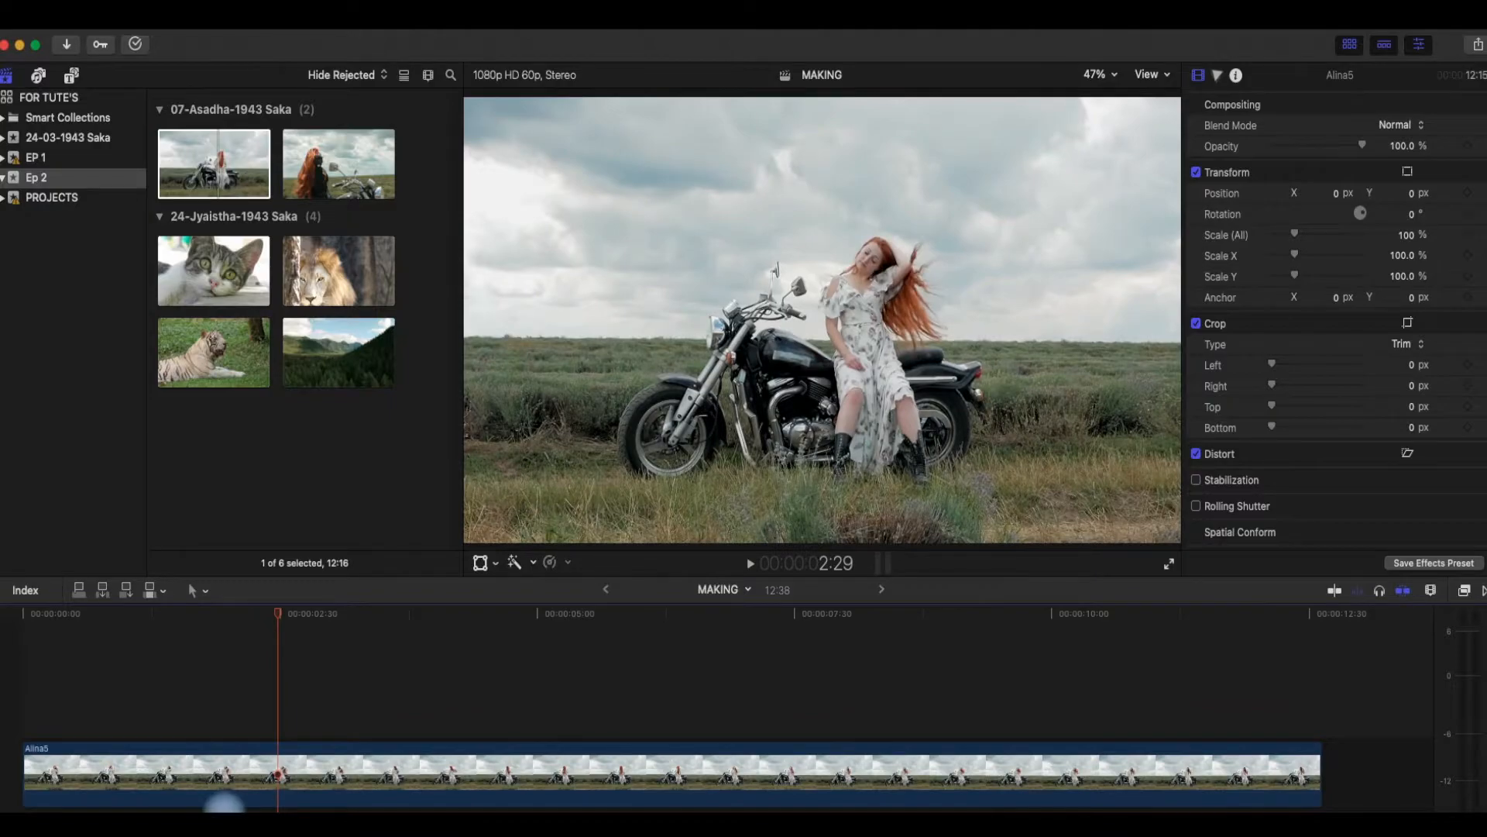
Step: Split the Alina5 clip at 2:25 and 3:19 to isolate the first slow-motion segment
click(307, 773)
key(super+b)
key(space)
click(396, 774)
key(super+b)
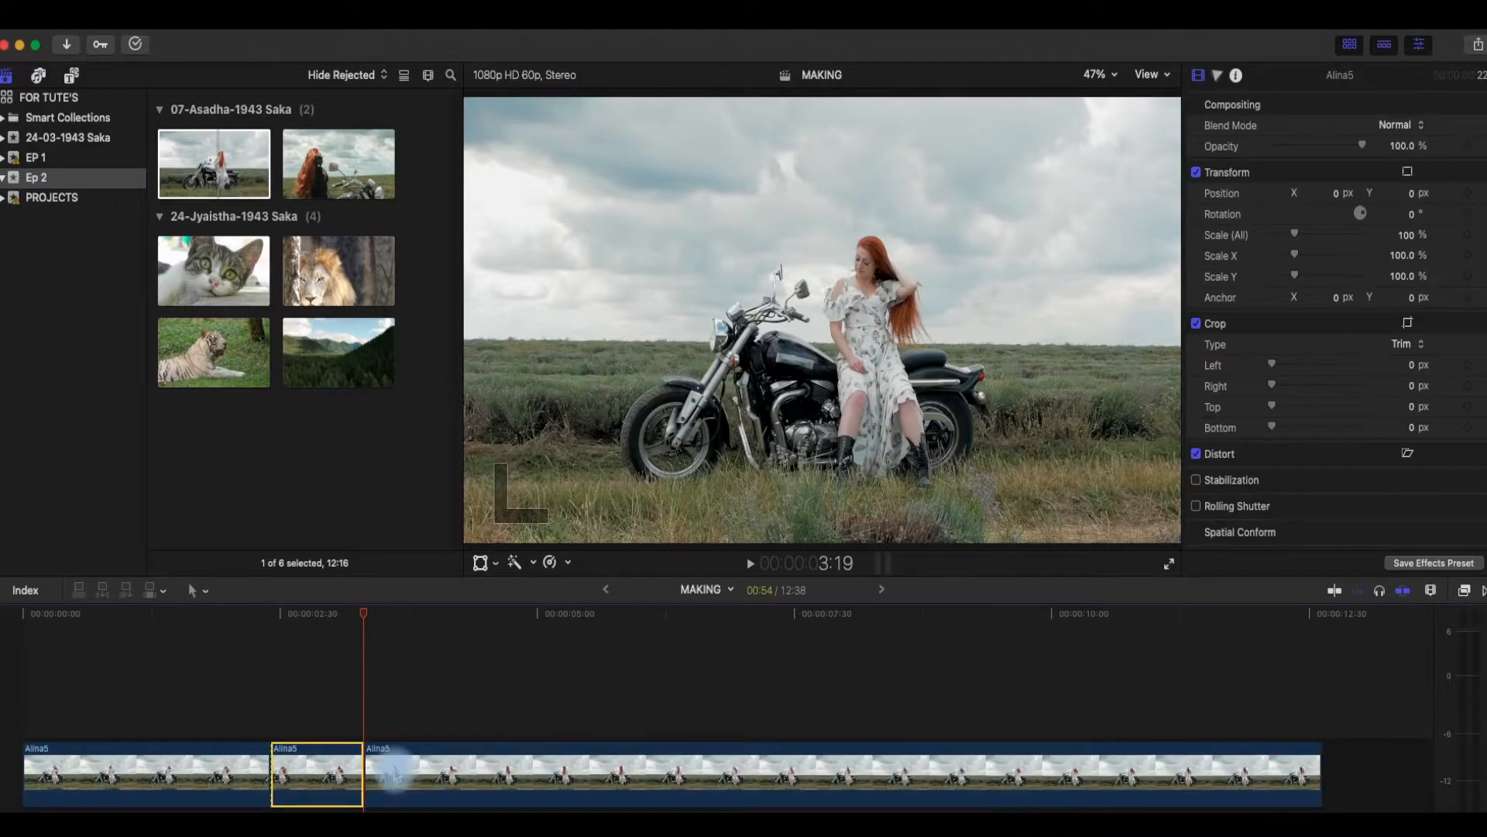
Step: Slow the short segment between the two cuts down to 10% speed
click(348, 733)
mouse_move(420, 761)
click(495, 792)
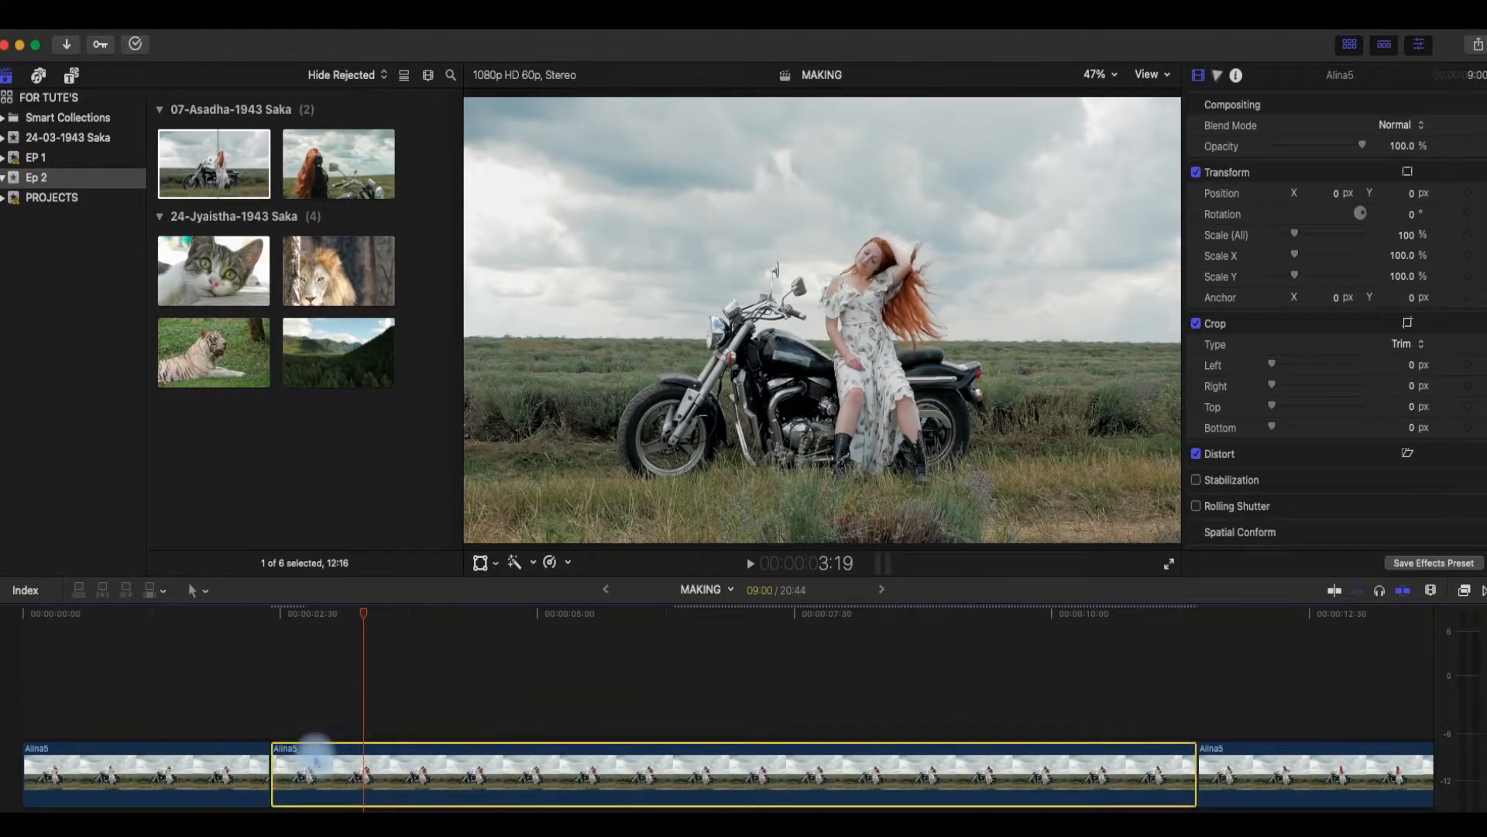
Step: Play the timeline from near the start to review the first slowed segment
click(108, 694)
key(space)
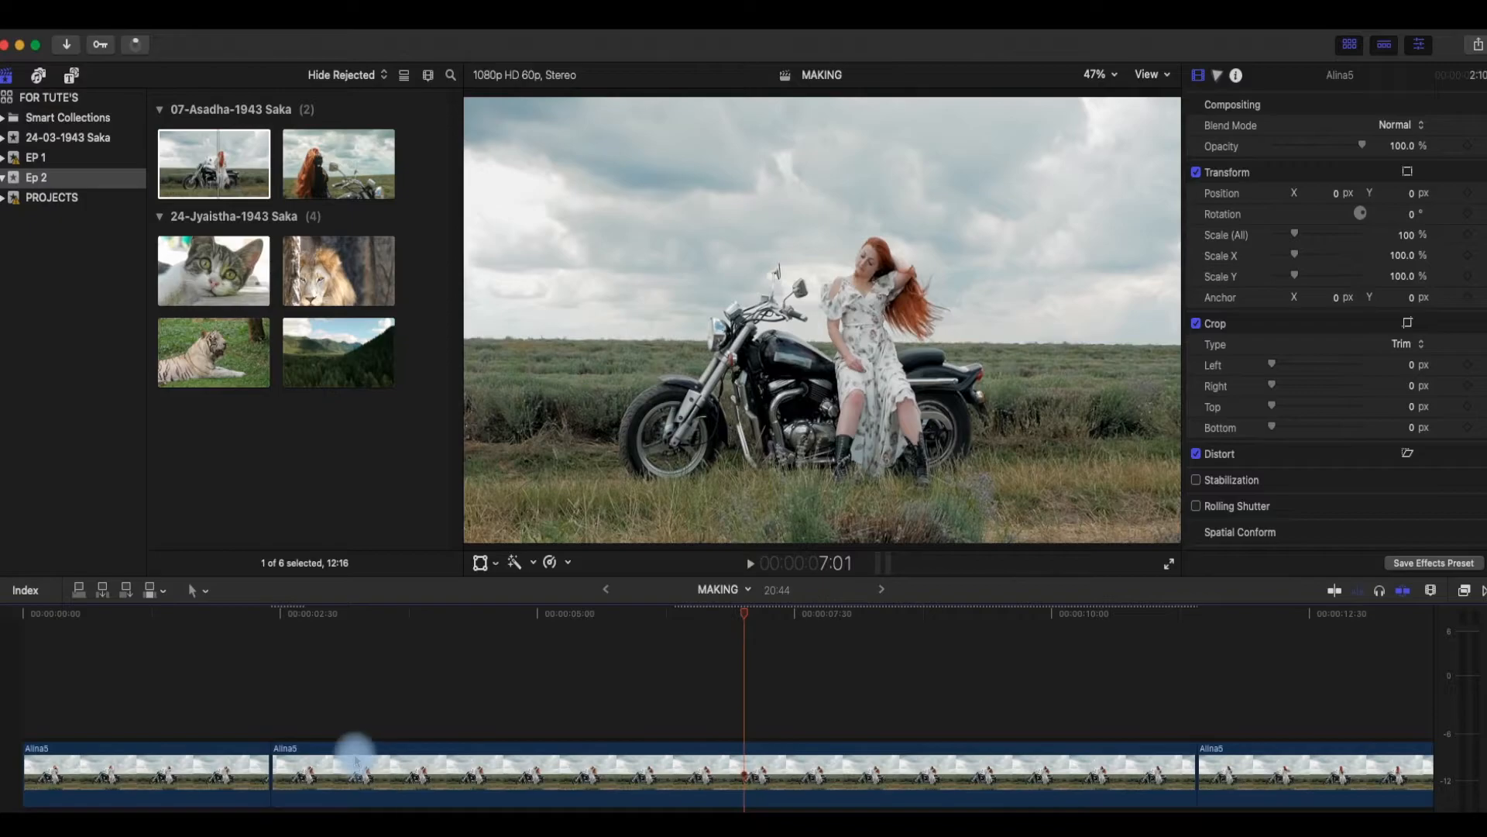
click(47, 680)
key(space)
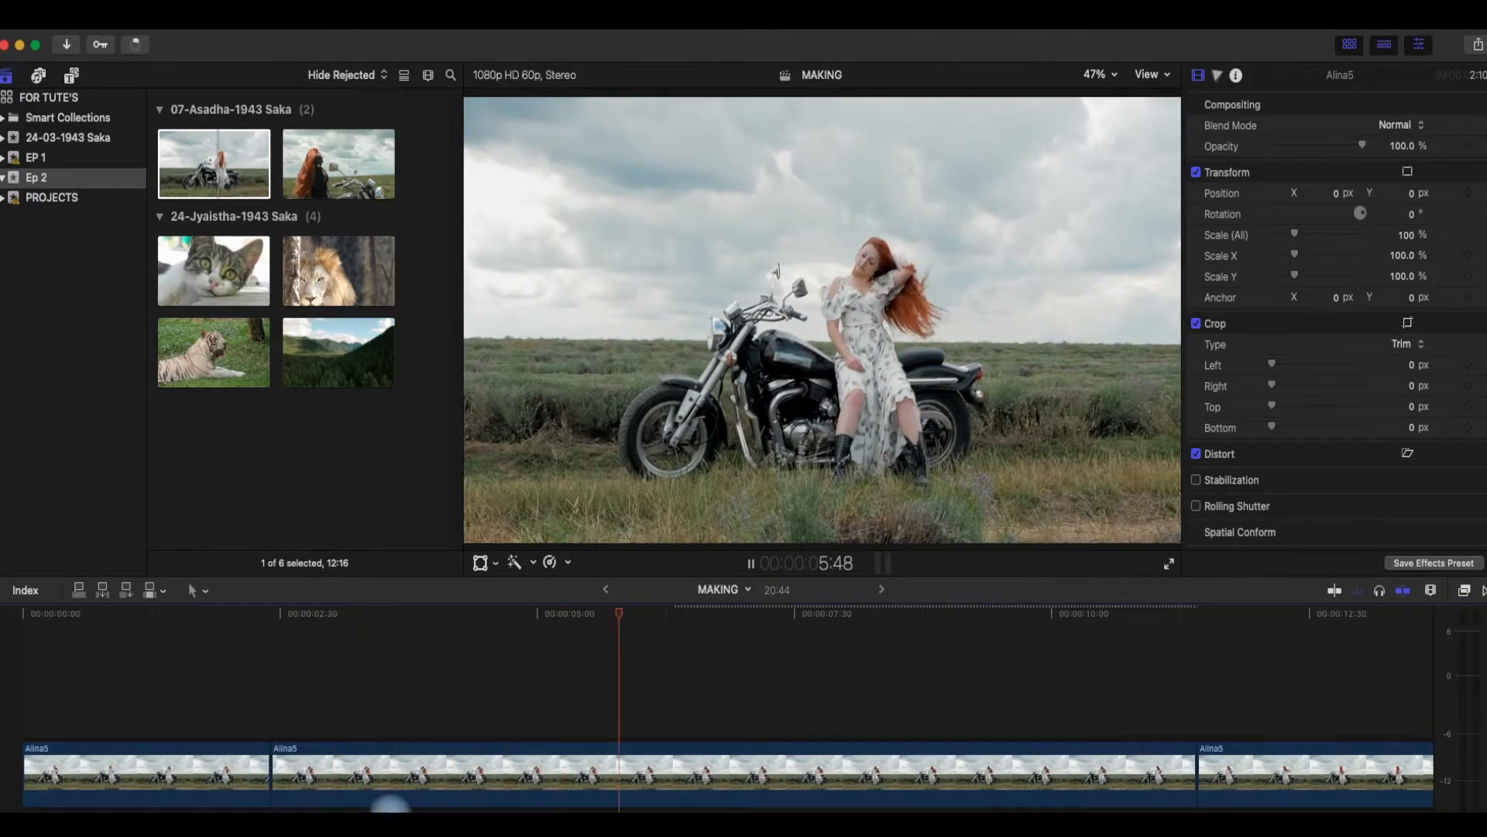
Step: Open the retiming options for the first slowed segment
click(596, 805)
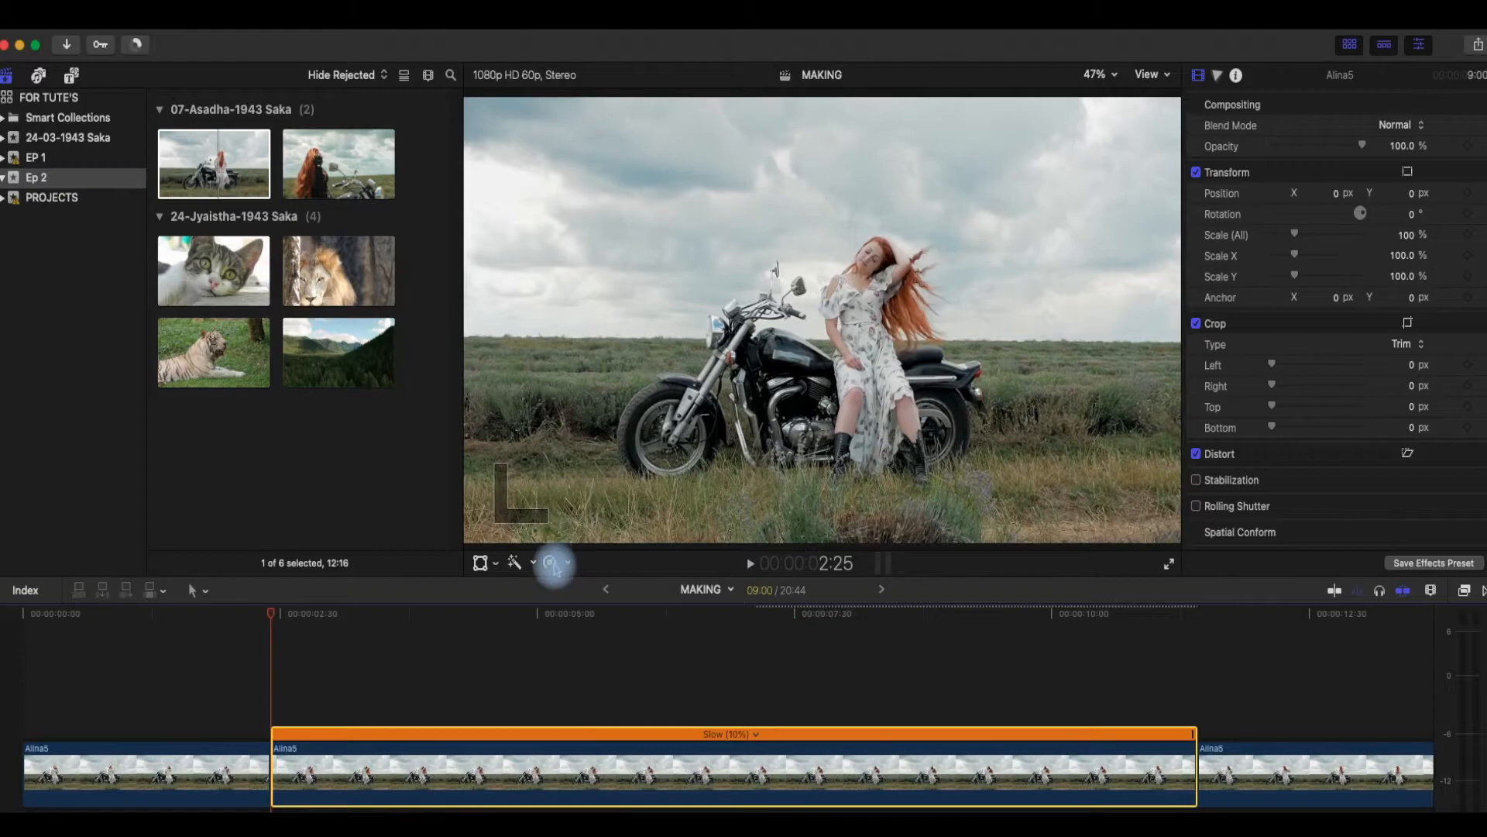
click(552, 562)
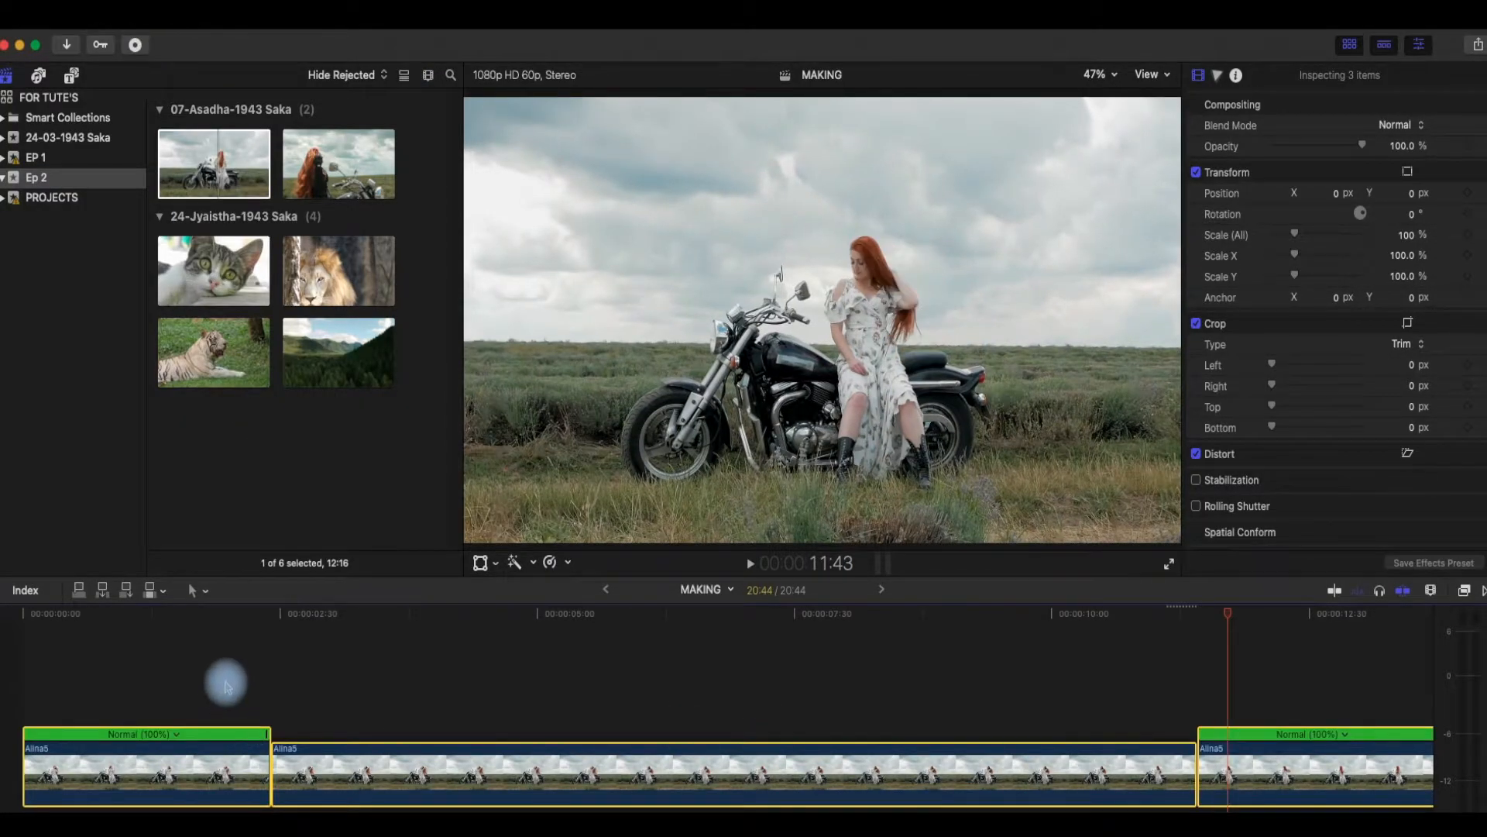
Step: Deselect the segments and play through the first slowed segment into the last one, pausing near the second slow-motion moment
click(225, 680)
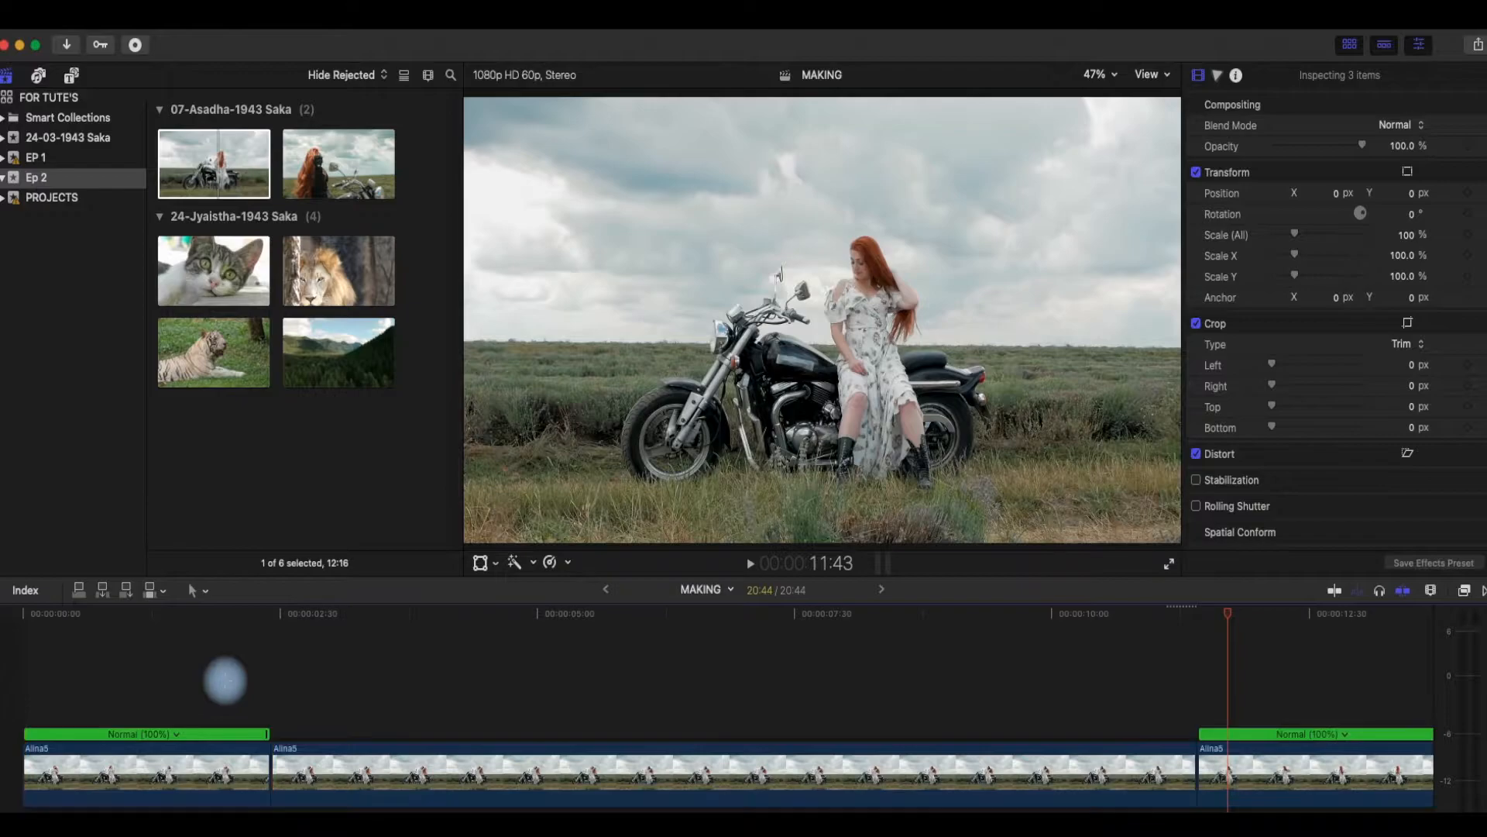
click(225, 680)
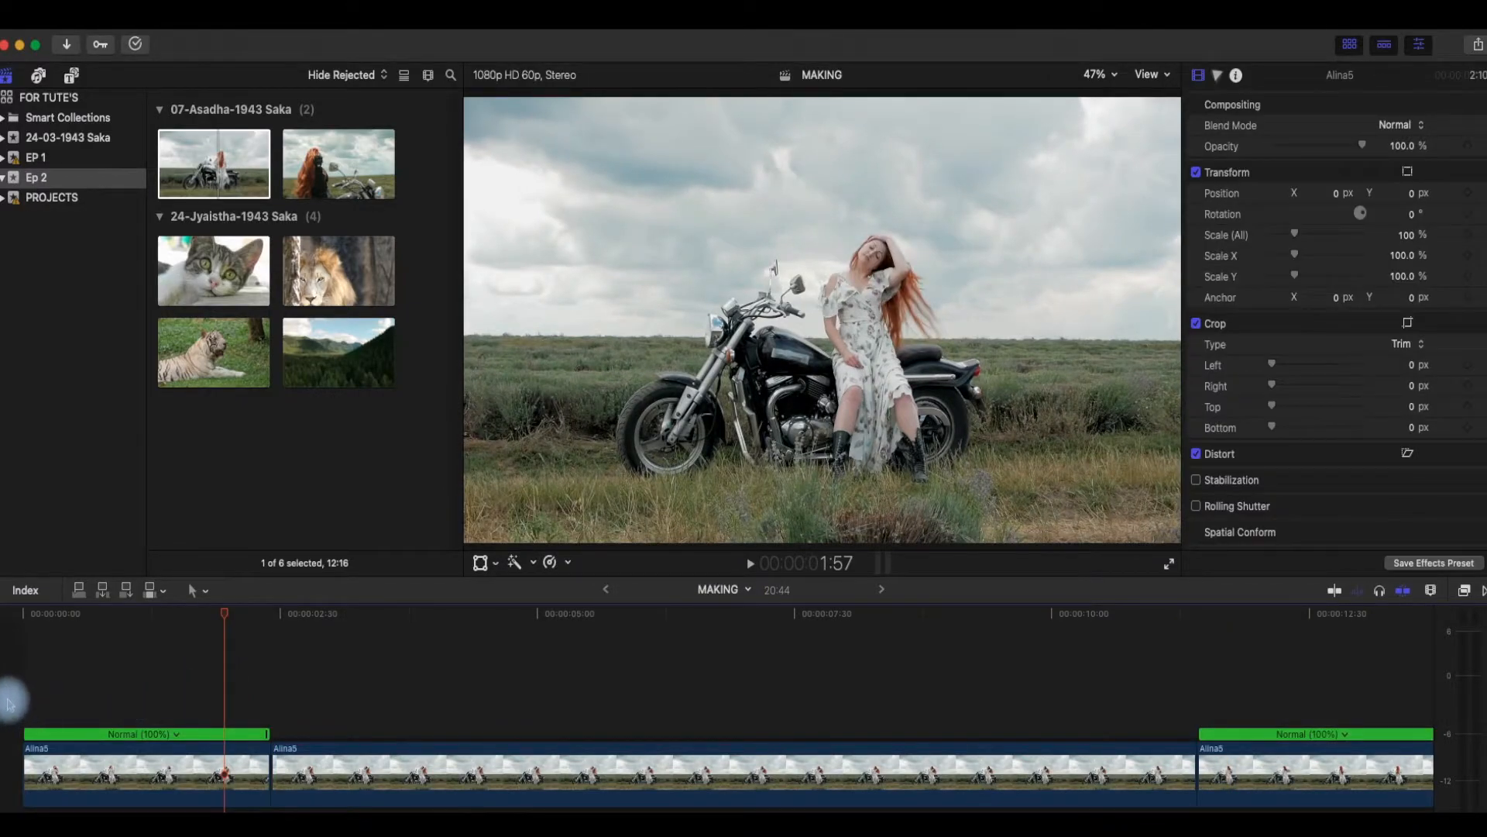
key(j)
key(l)
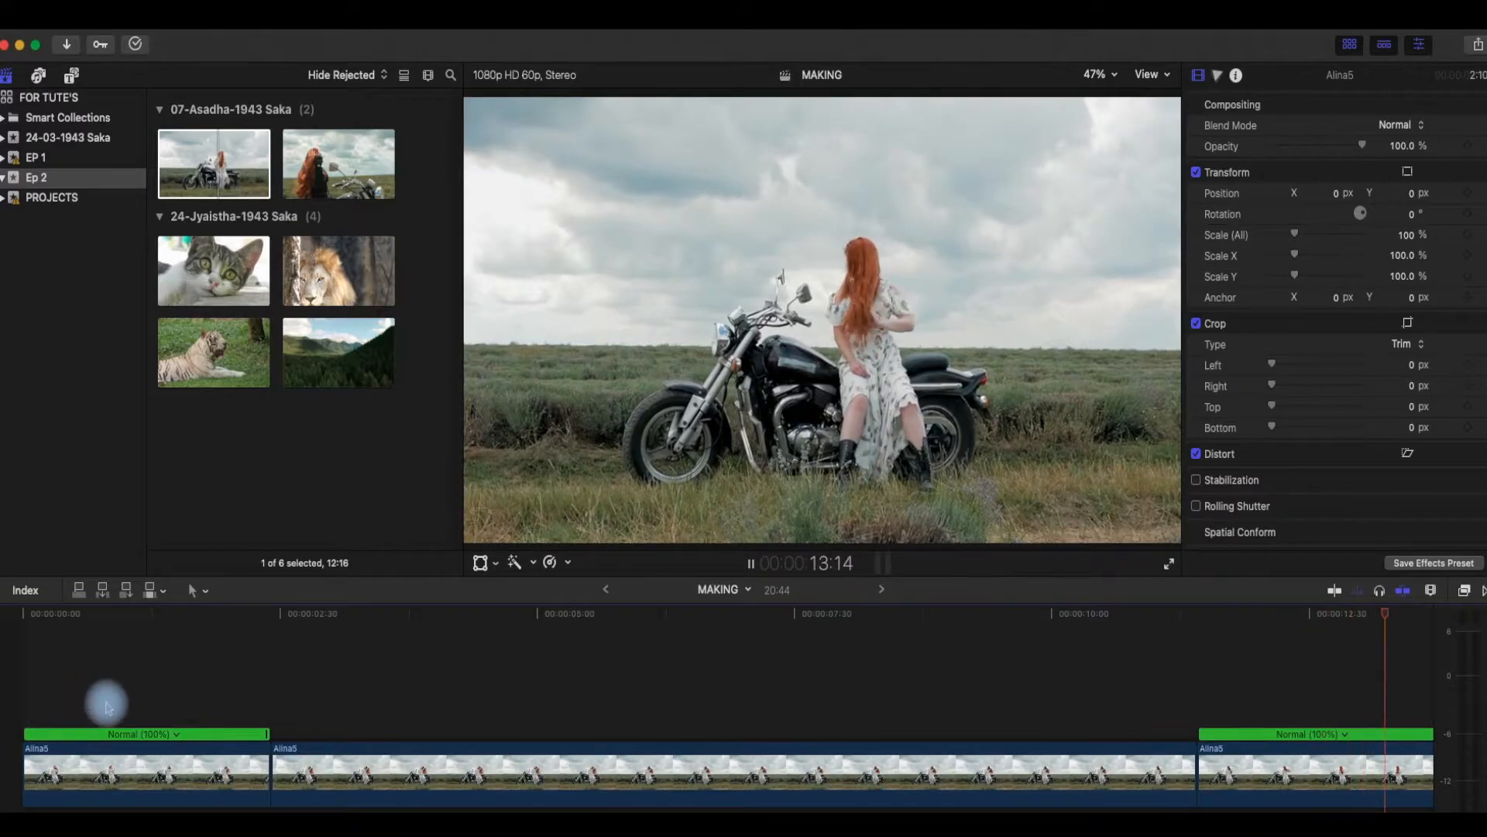
key(space)
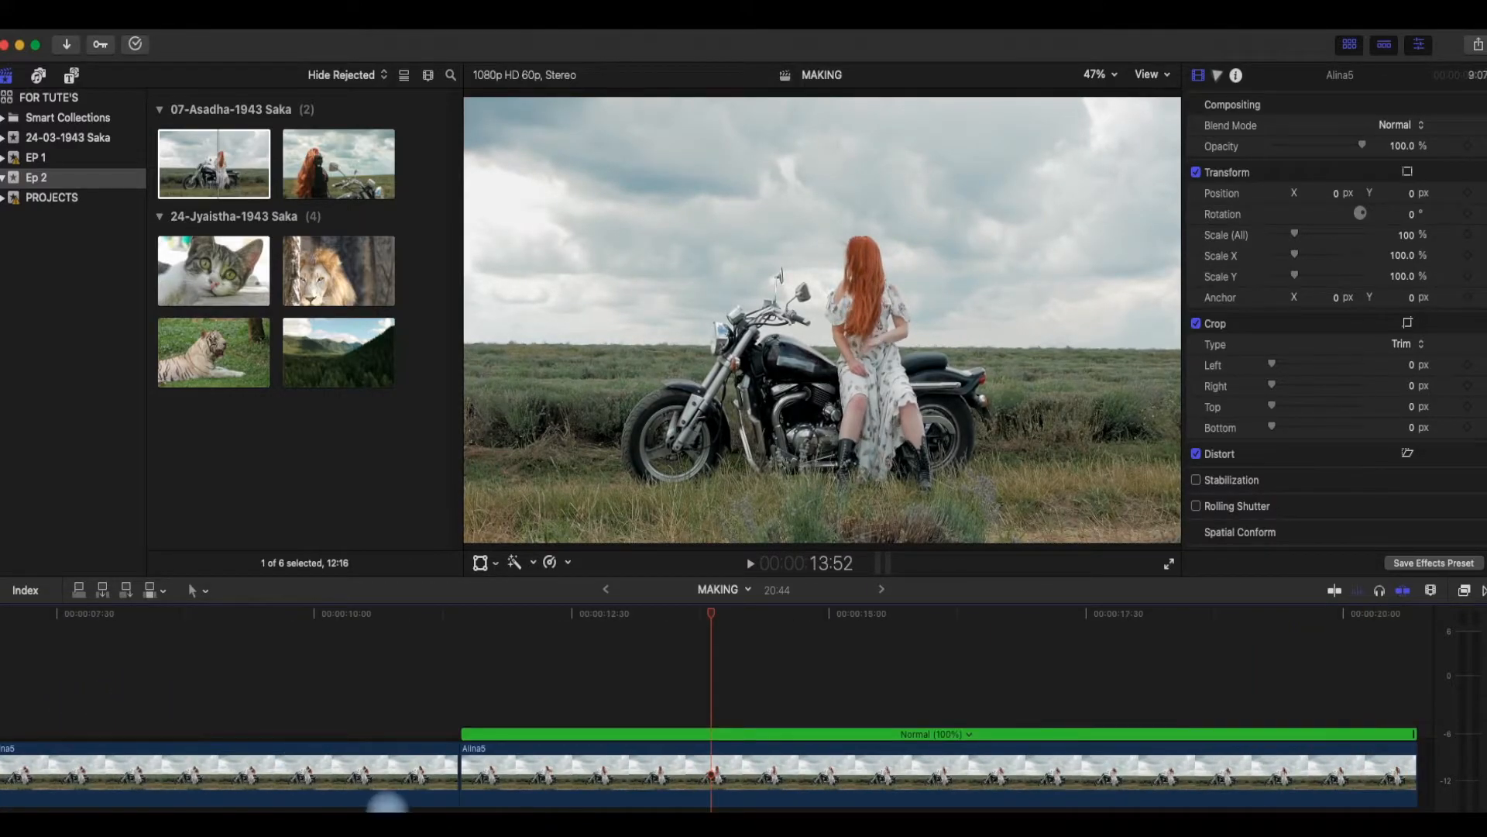
Step: Step frame by frame to 14:07 and split the last segment there
key(Right)
key(Right)
key(Right)
key(Right)
key(Right)
key(Right)
key(Right)
key(Right)
key(Right)
key(Right)
key(Right)
key(Right)
key(Right)
key(Right)
key(Right)
key(Right)
key(Right)
key(Right)
key(Right)
key(Right)
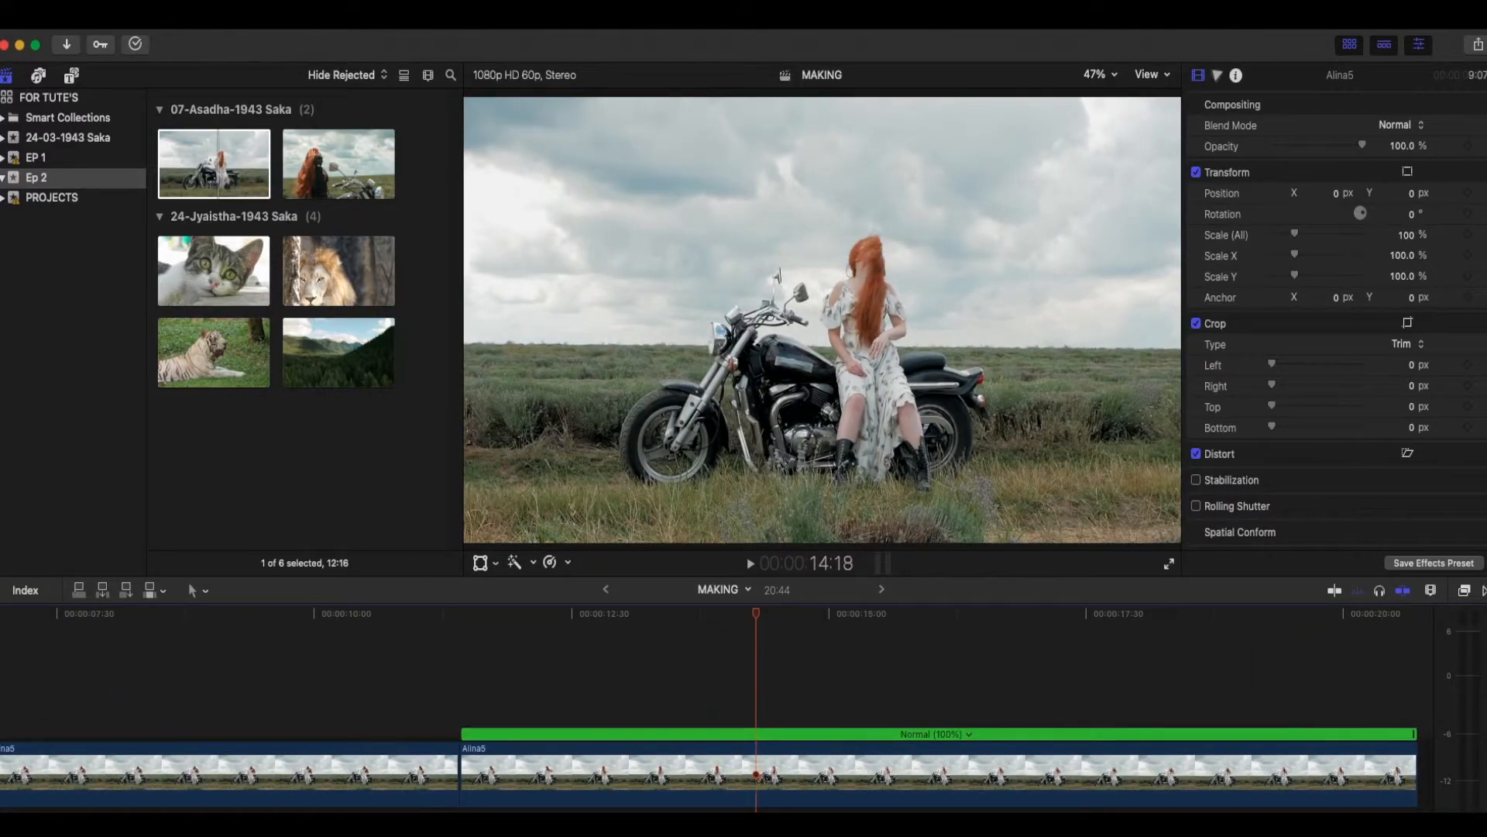
key(Left)
key(Left)
key(Left)
key(Left)
key(Left)
key(Left)
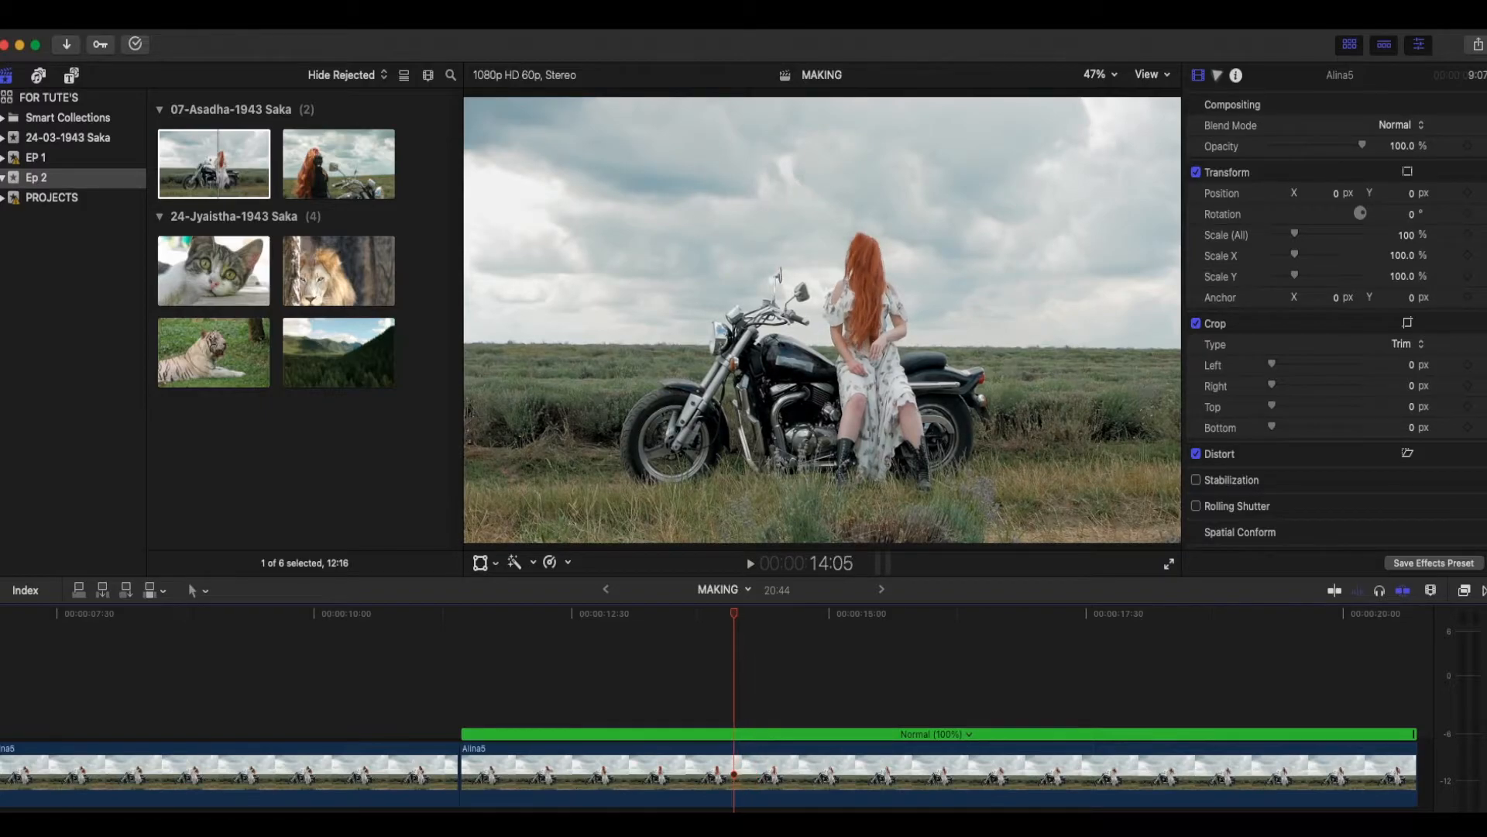
click(774, 788)
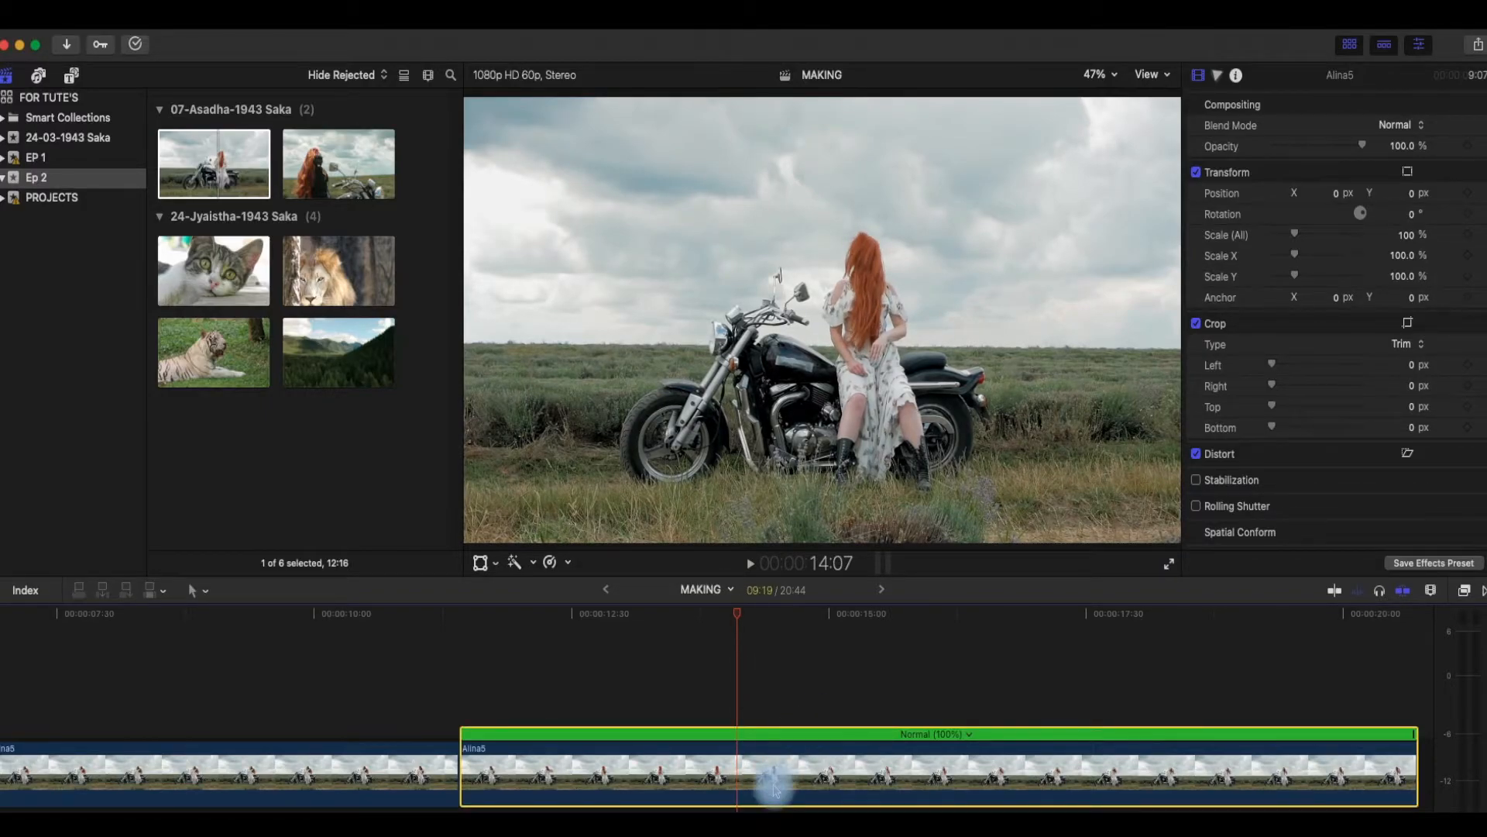
key(super+b)
Step: Play on to 15:26 and split the remaining footage there to isolate the second slow-motion segment
key(space)
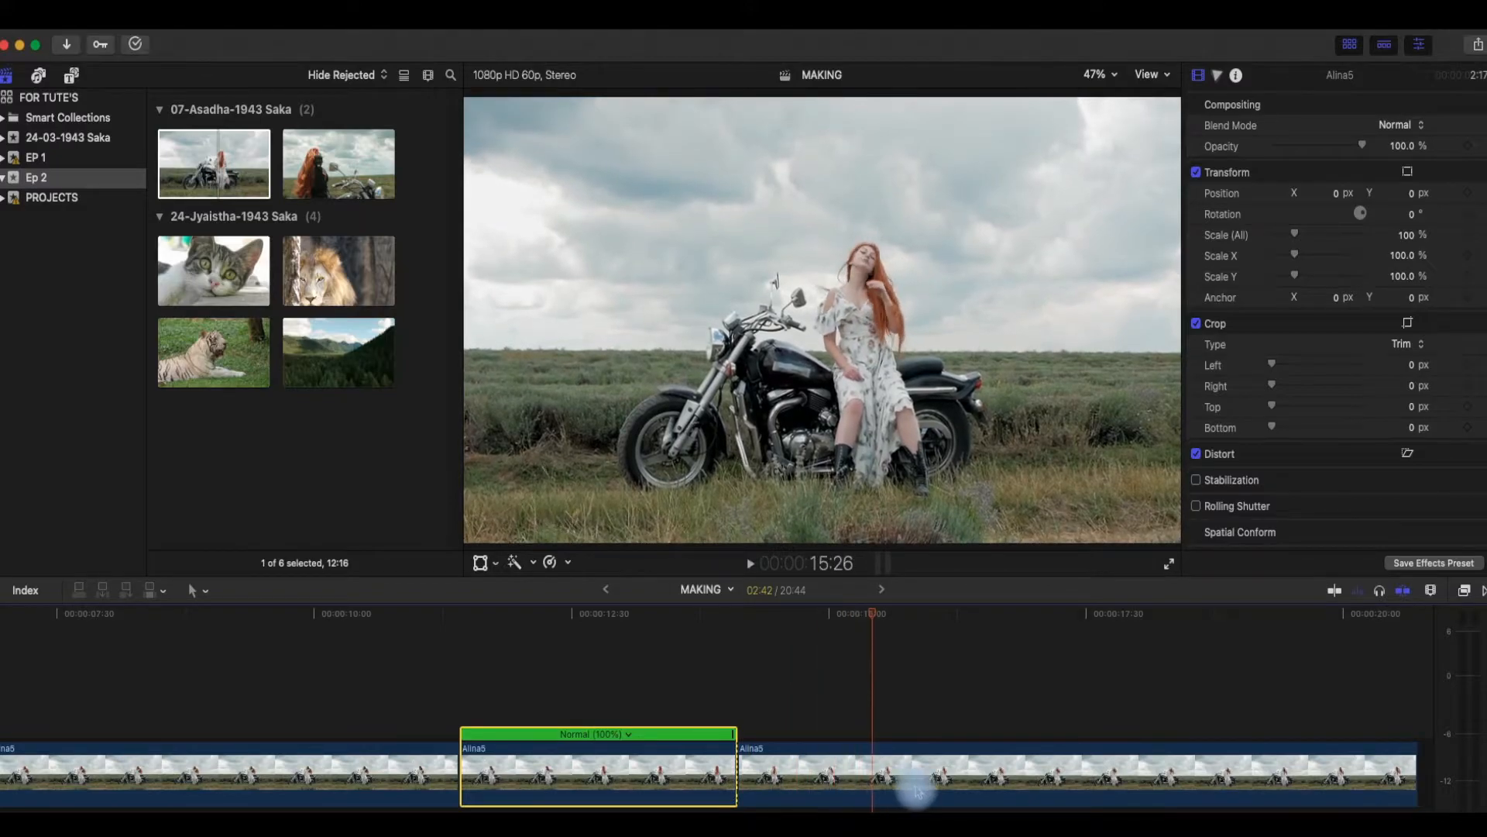
click(914, 787)
key(super+b)
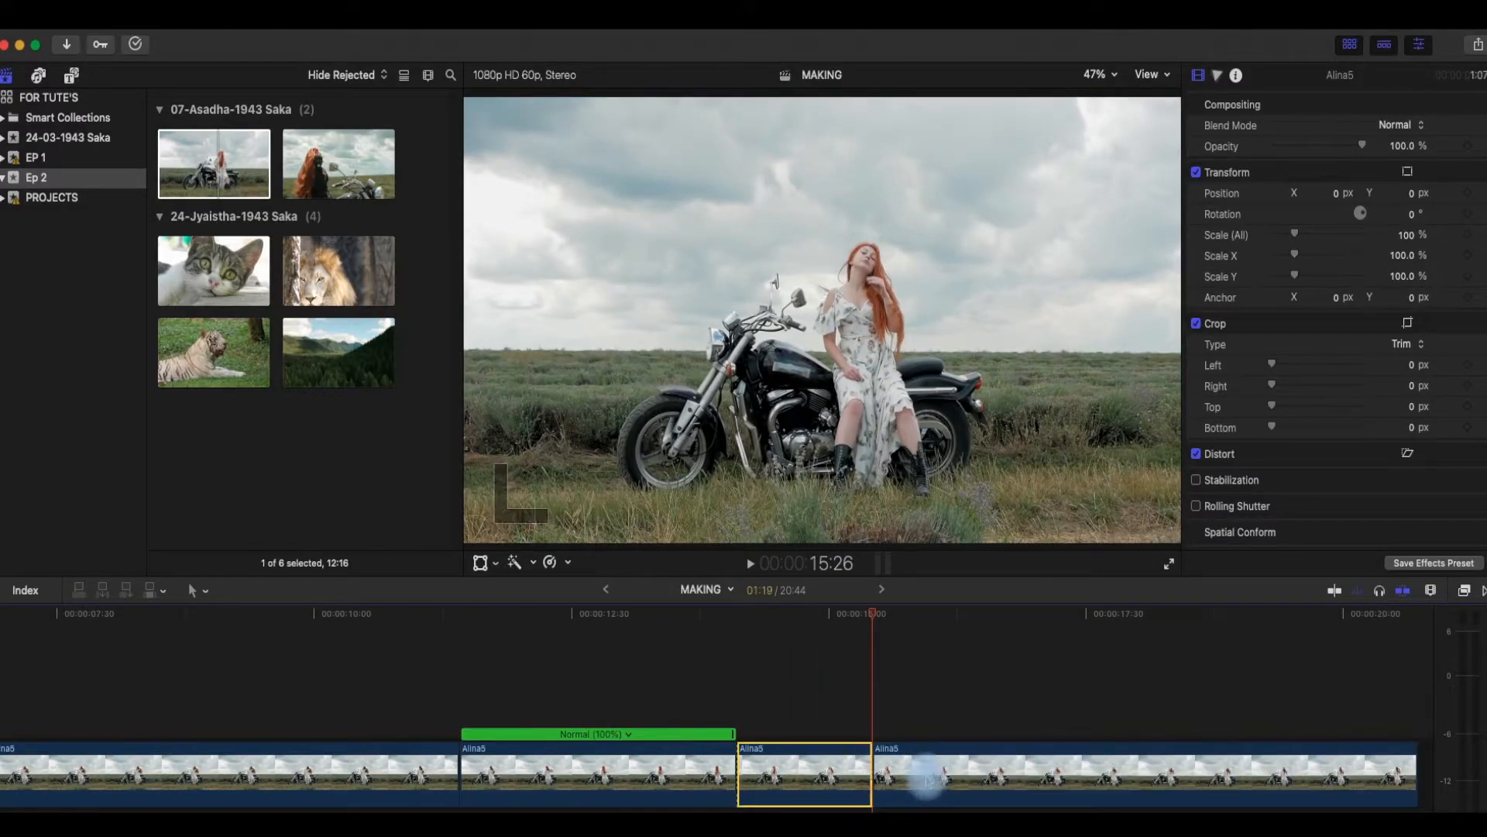
Step: Slow the segment between 14:07 and 15:26 down to 10% speed
key(super+r)
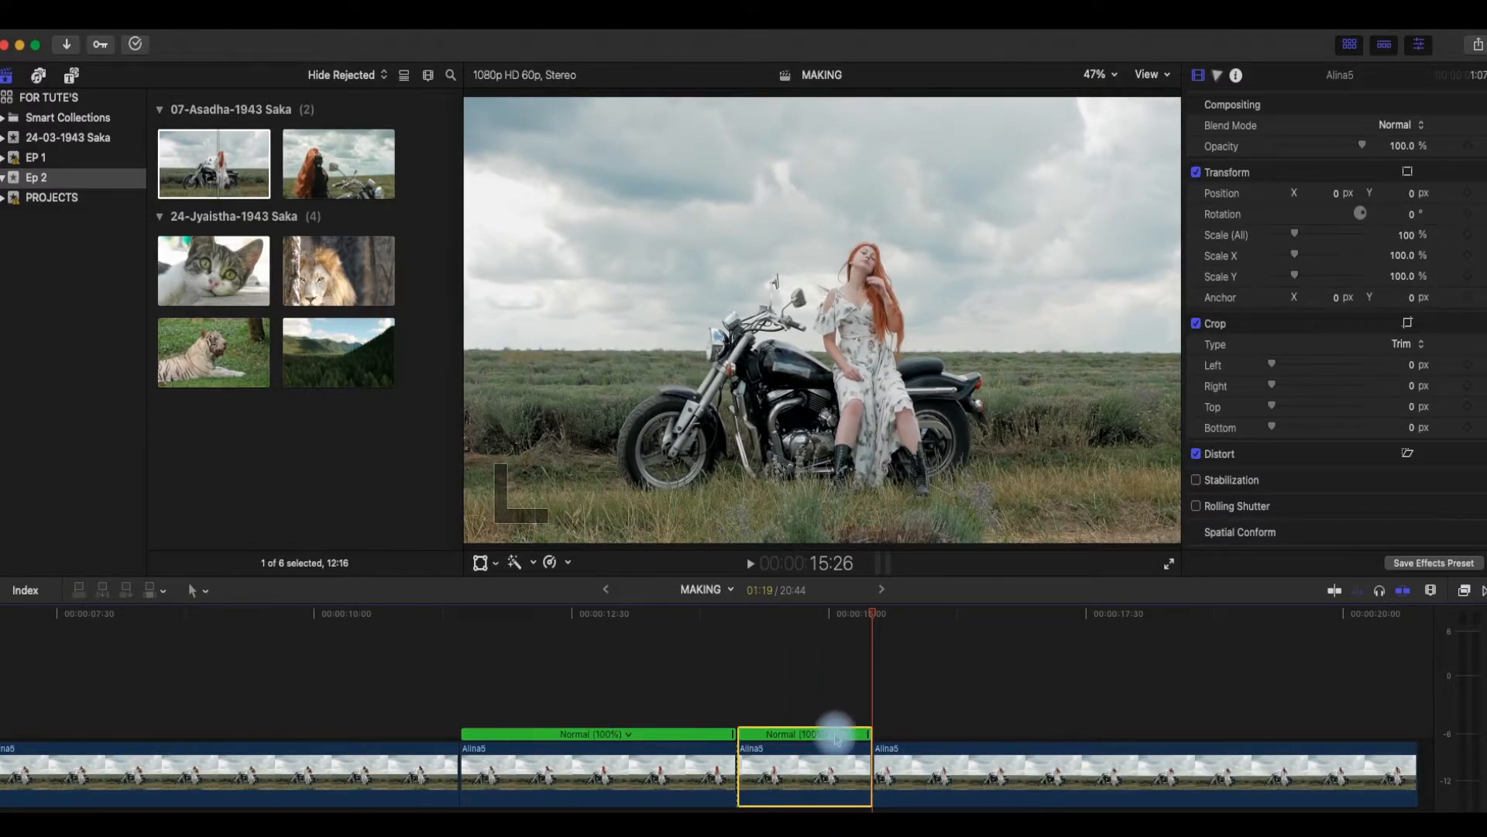
click(834, 734)
mouse_move(917, 751)
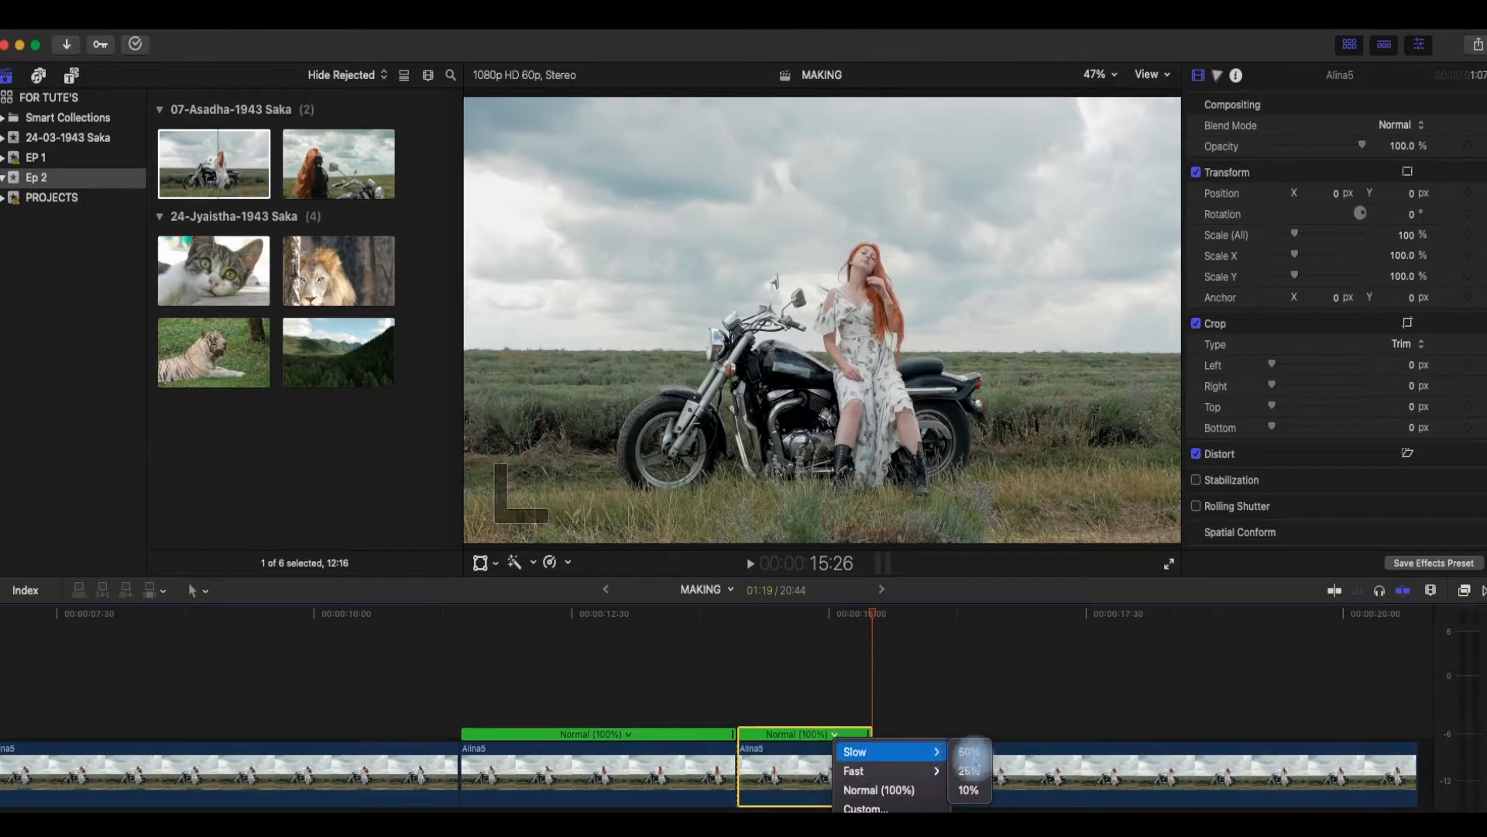
click(968, 789)
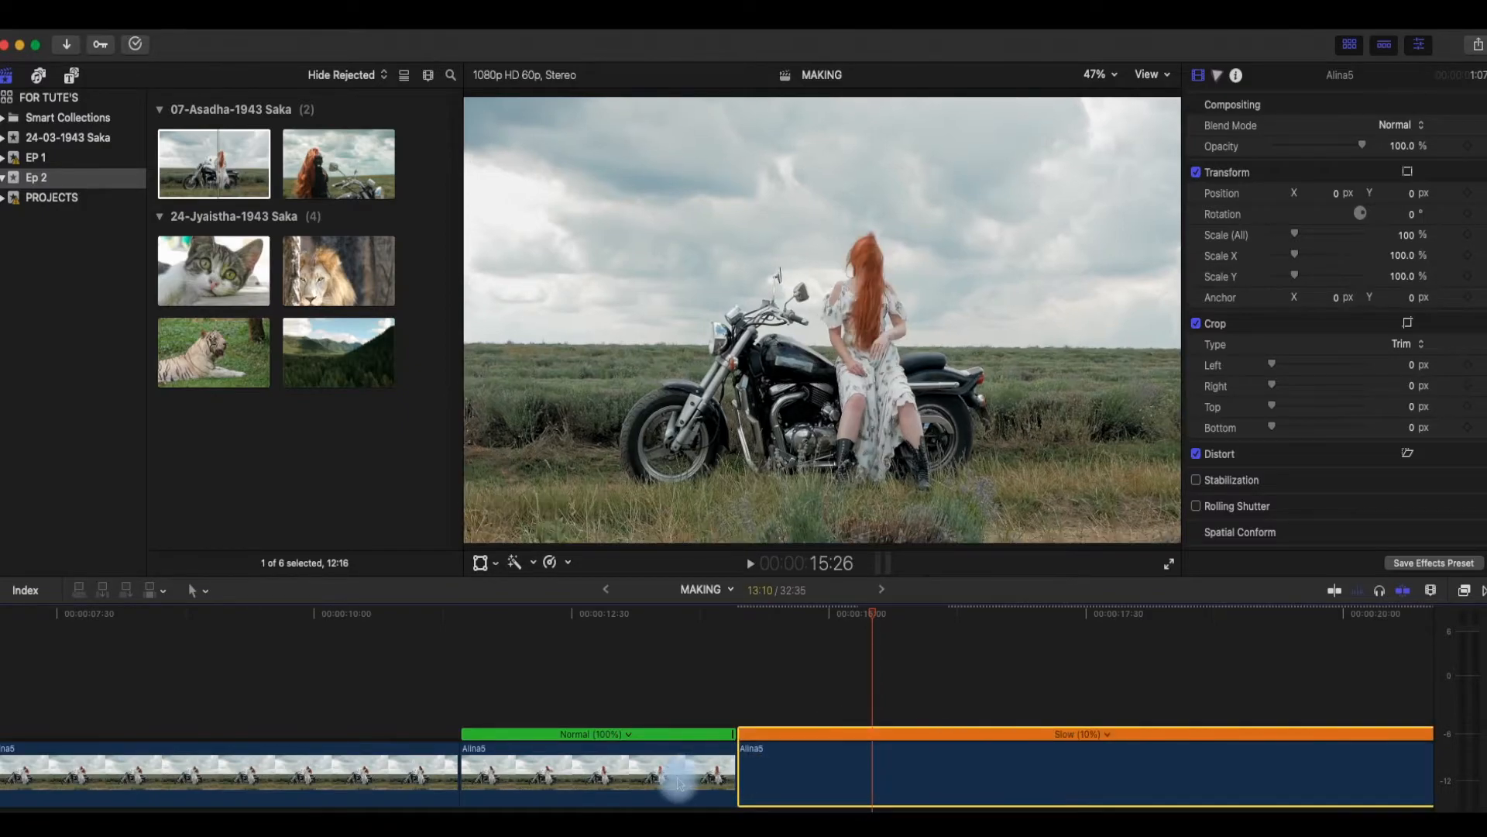
Step: Play from the normal-speed segment into the second slowed segment to review the slow motion
click(677, 782)
click(941, 784)
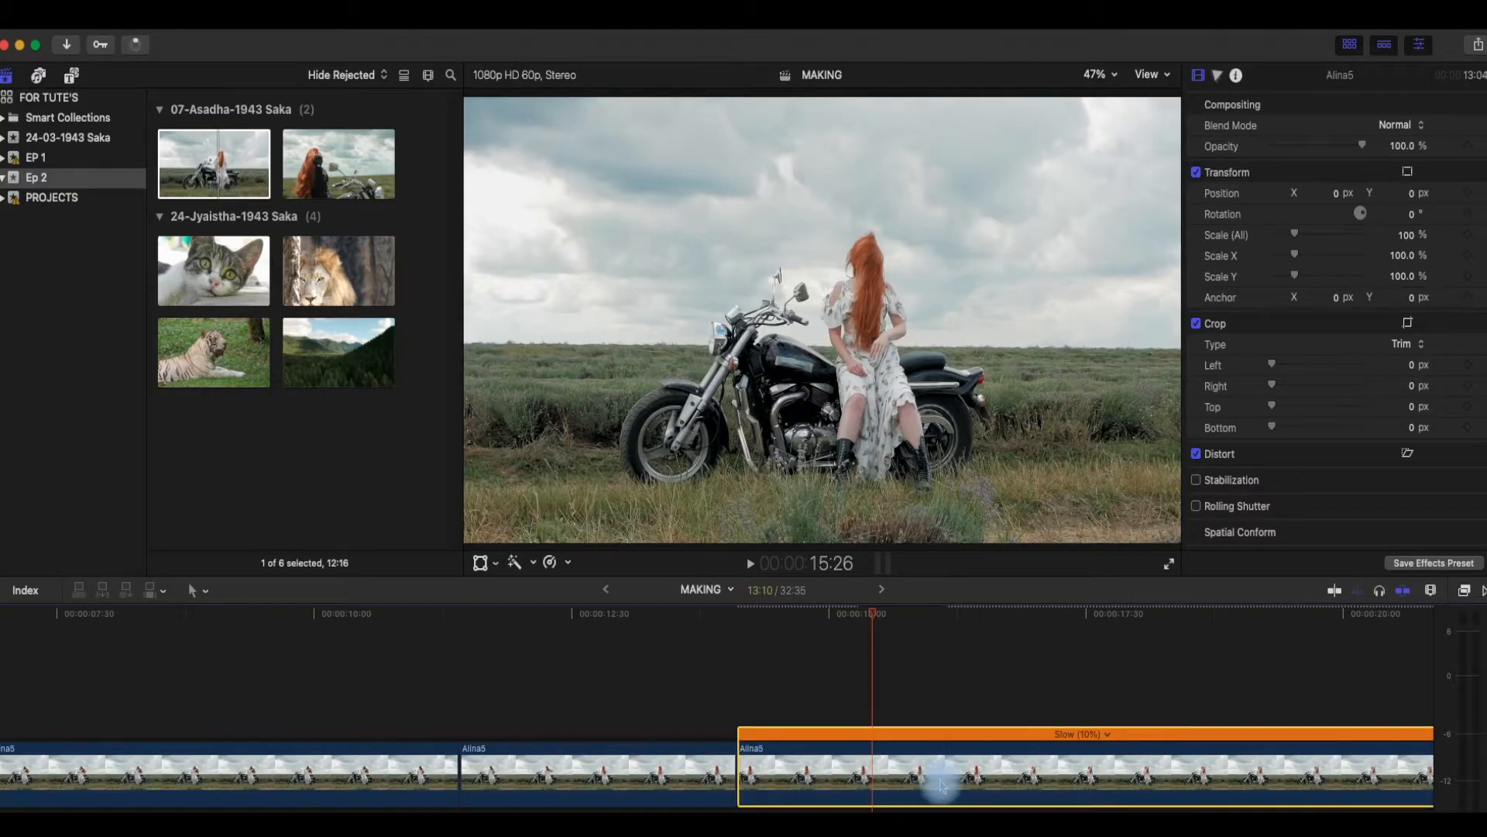
key(shift+z)
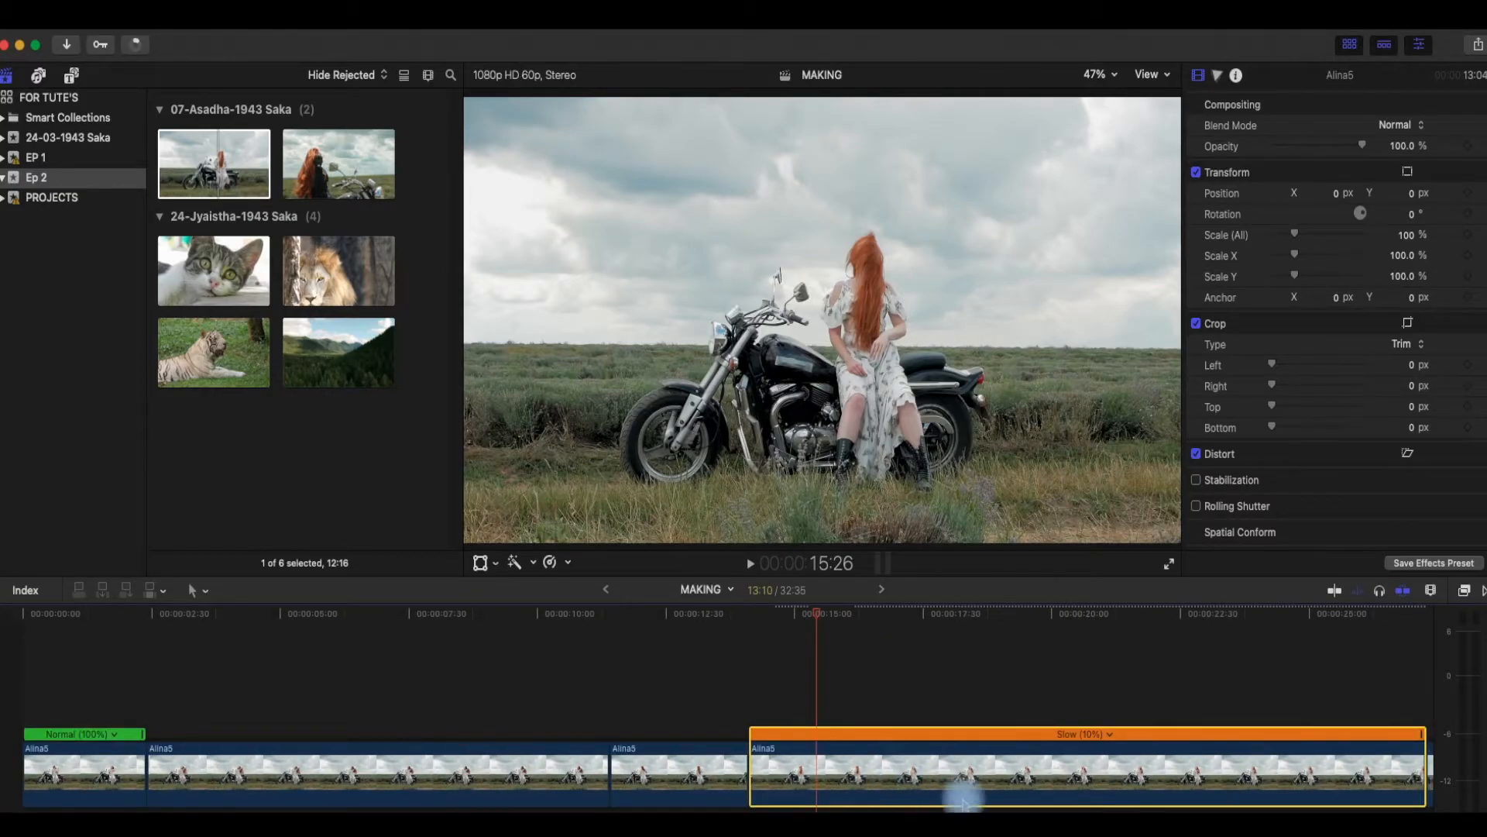
scroll(973, 786, right, 5)
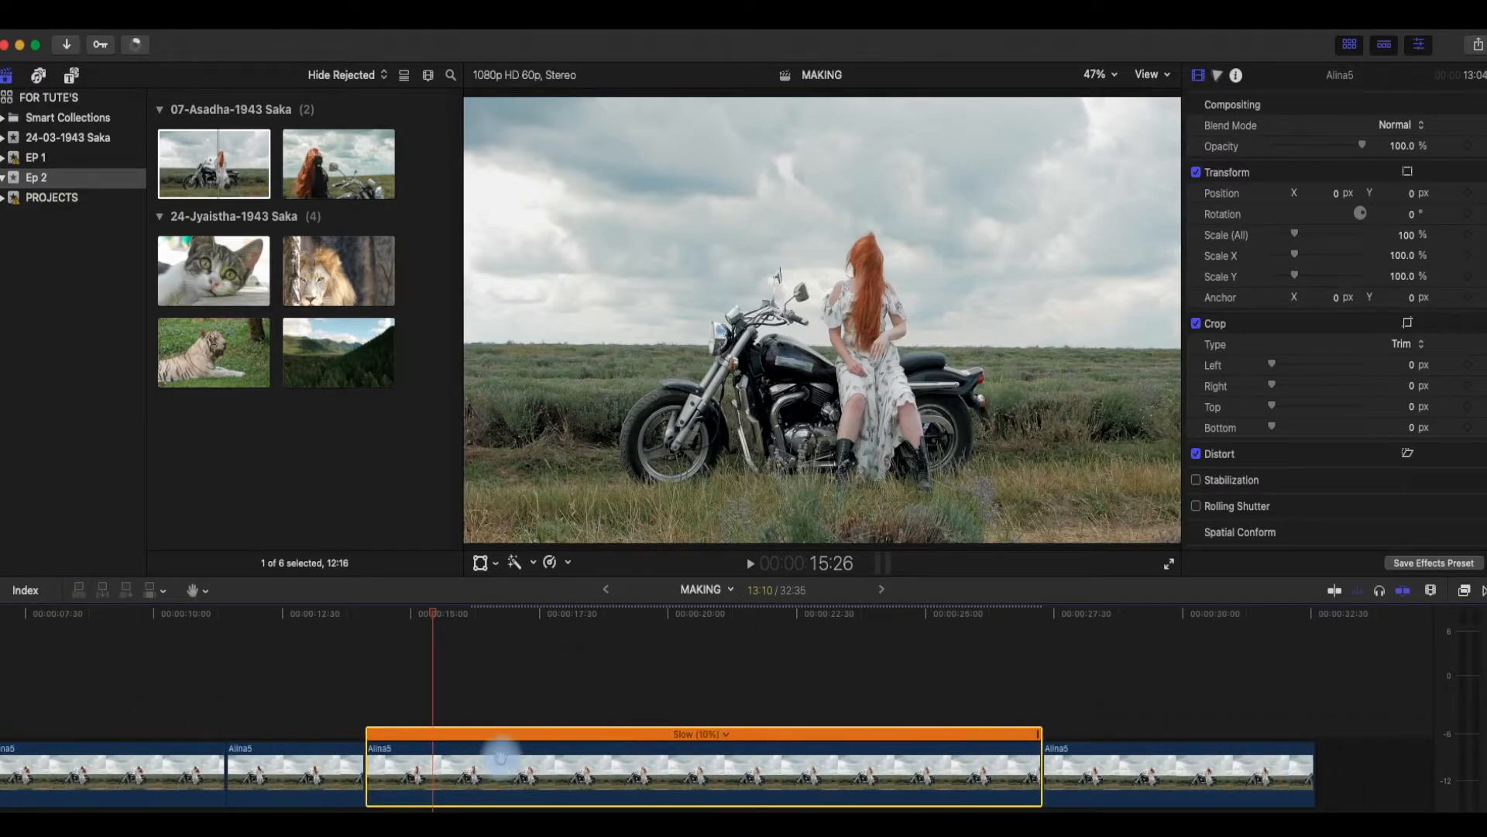
click(264, 685)
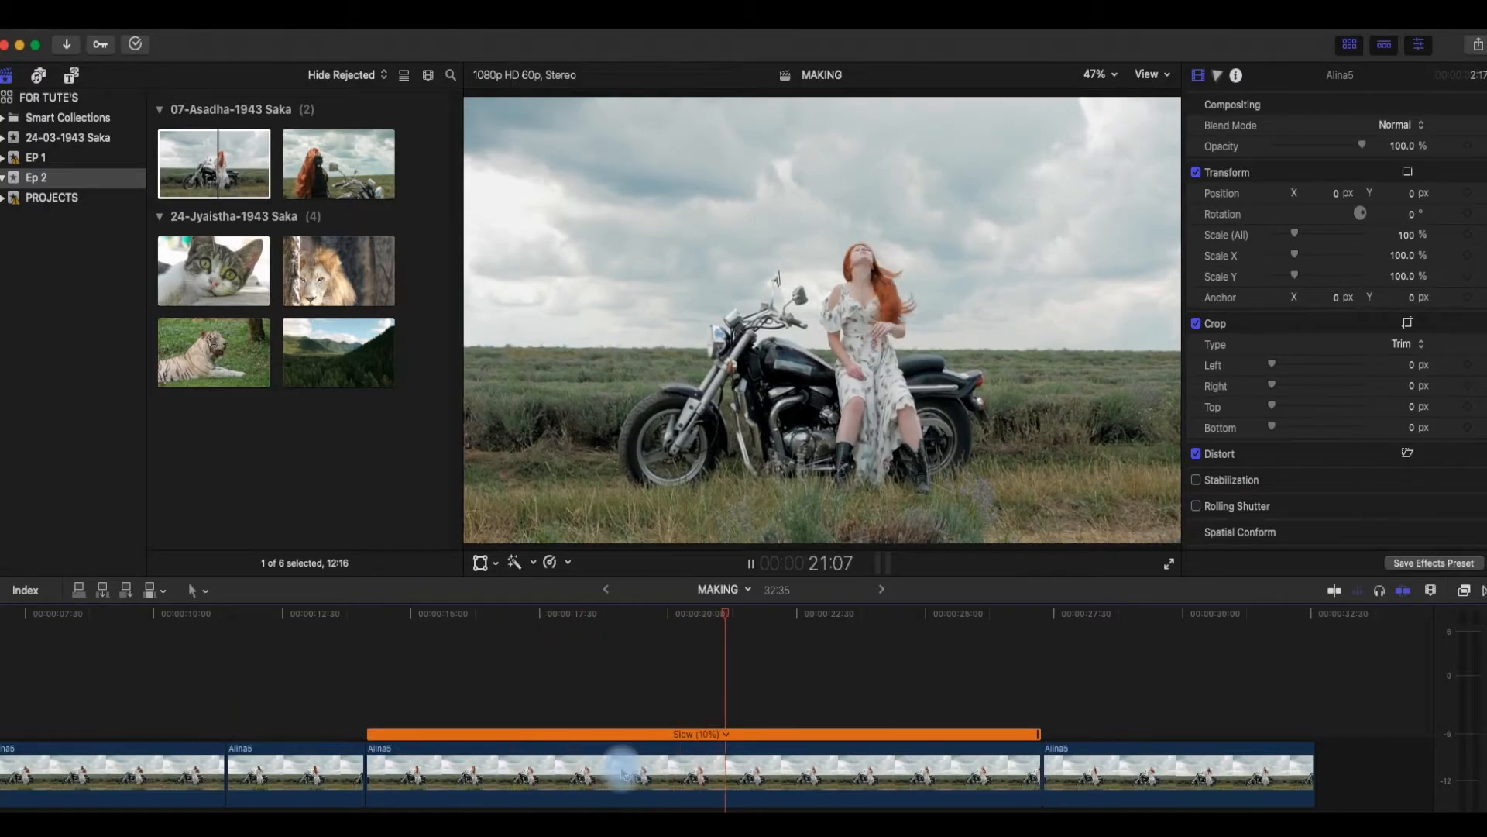
Step: Select the second slowed segment and open its retiming options
click(690, 775)
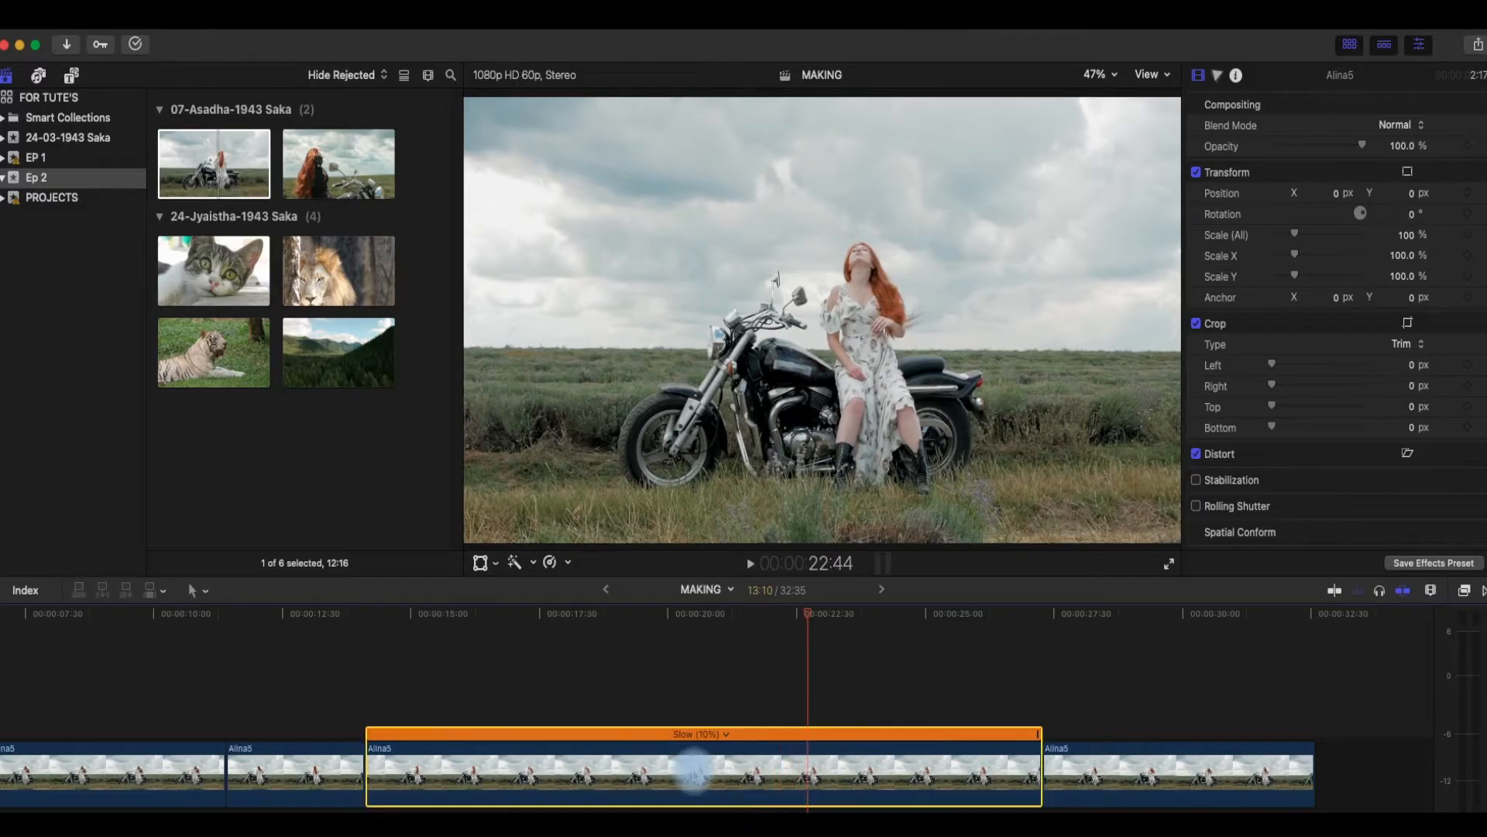
key(l)
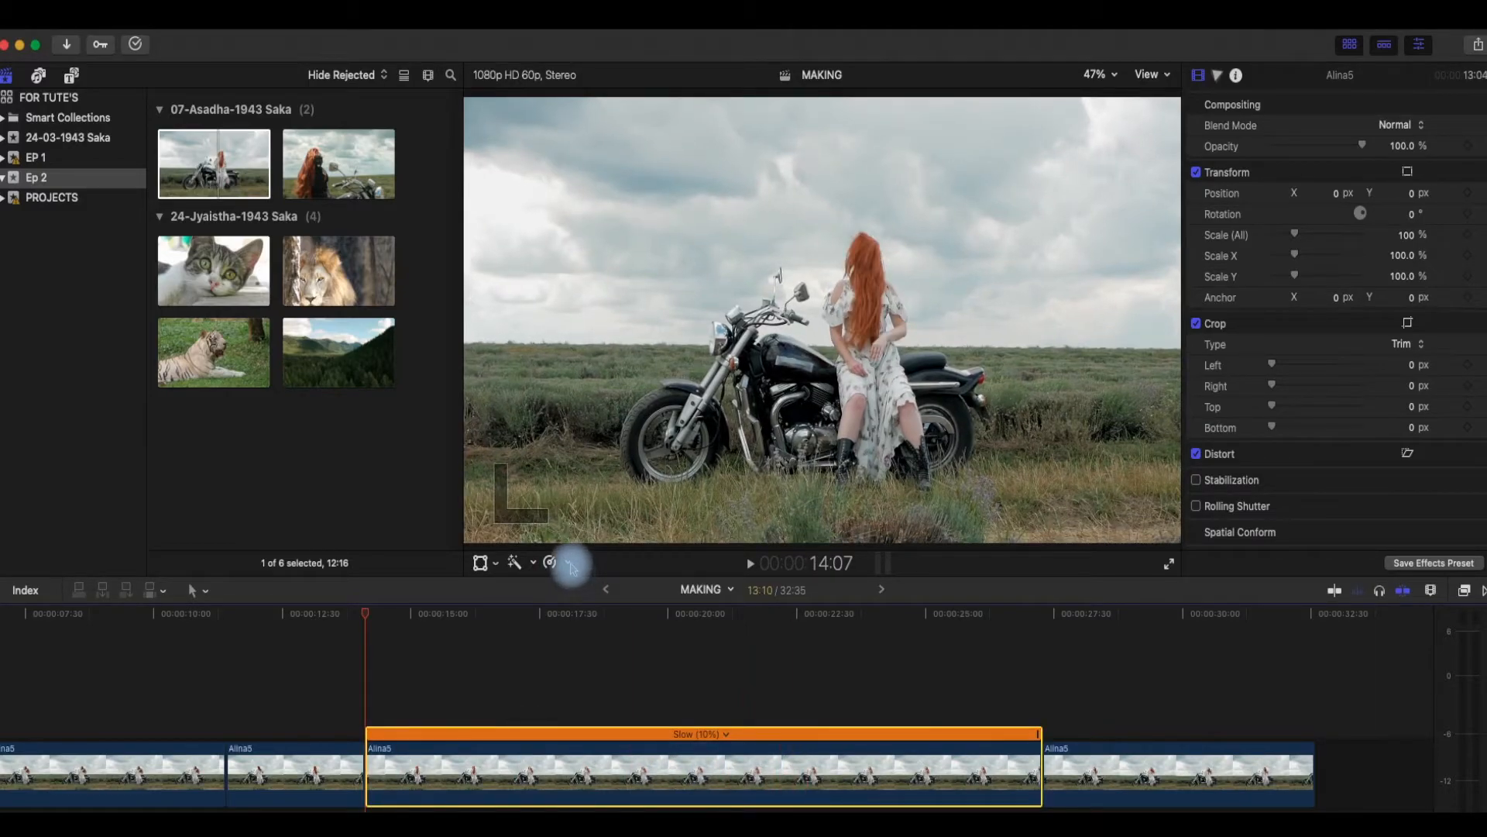
click(572, 567)
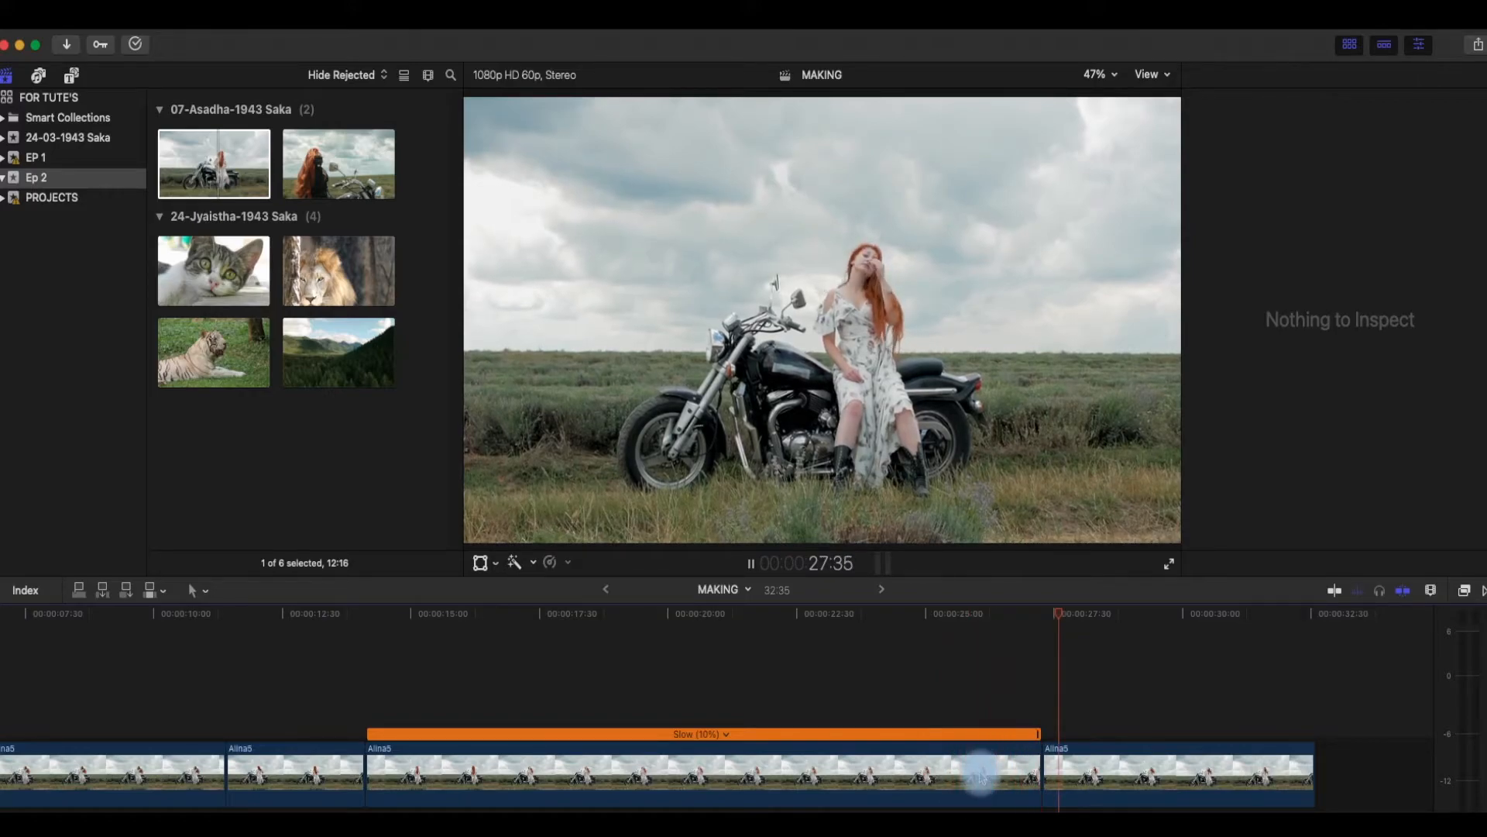
Step: Fit the whole project in the timeline, return the playhead to the start and select the second slowed segment
click(1185, 792)
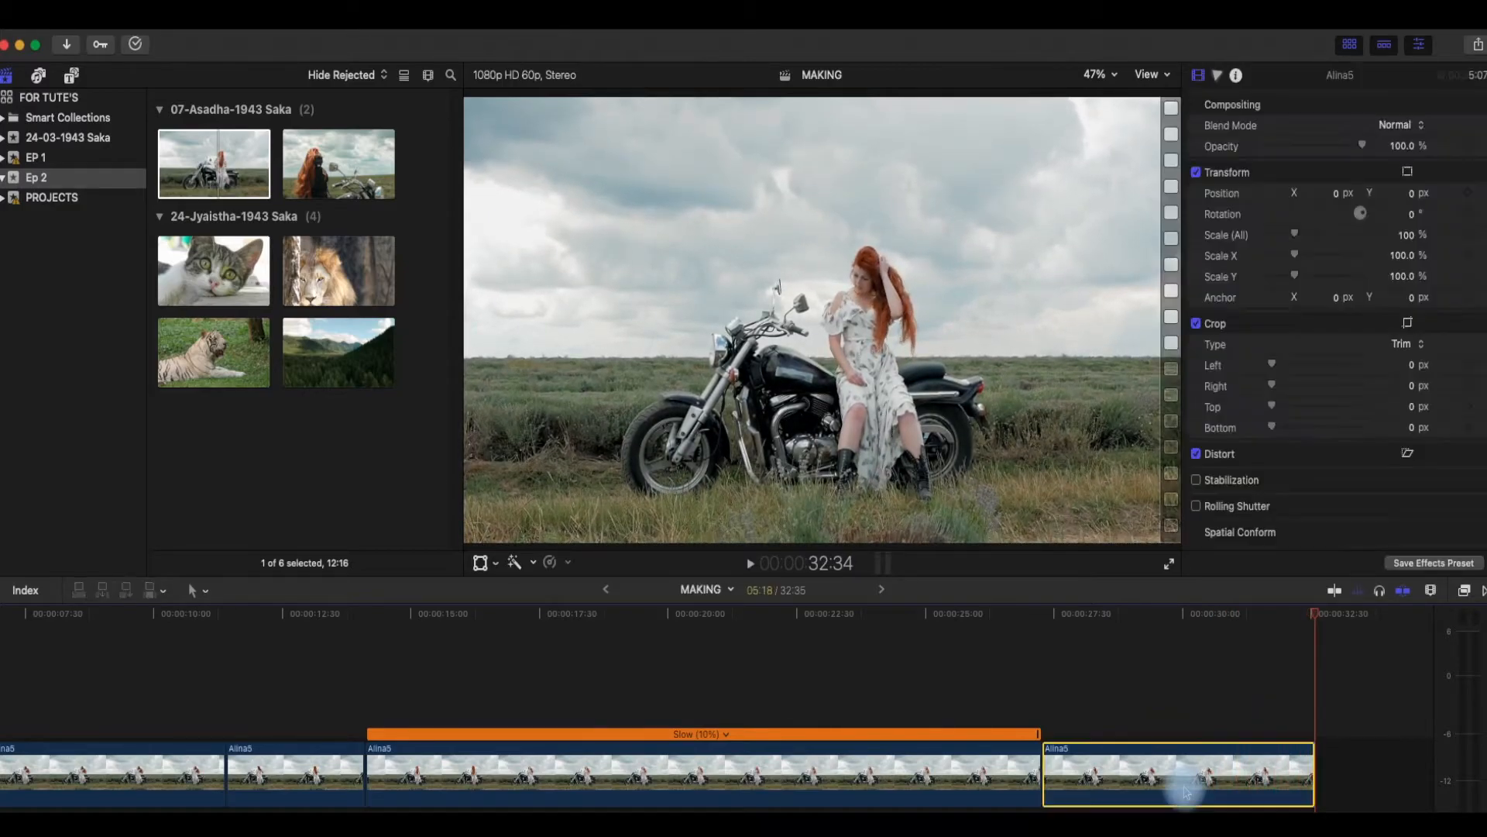
key(shift+z)
drag(705, 616, 23, 616)
click(87, 769)
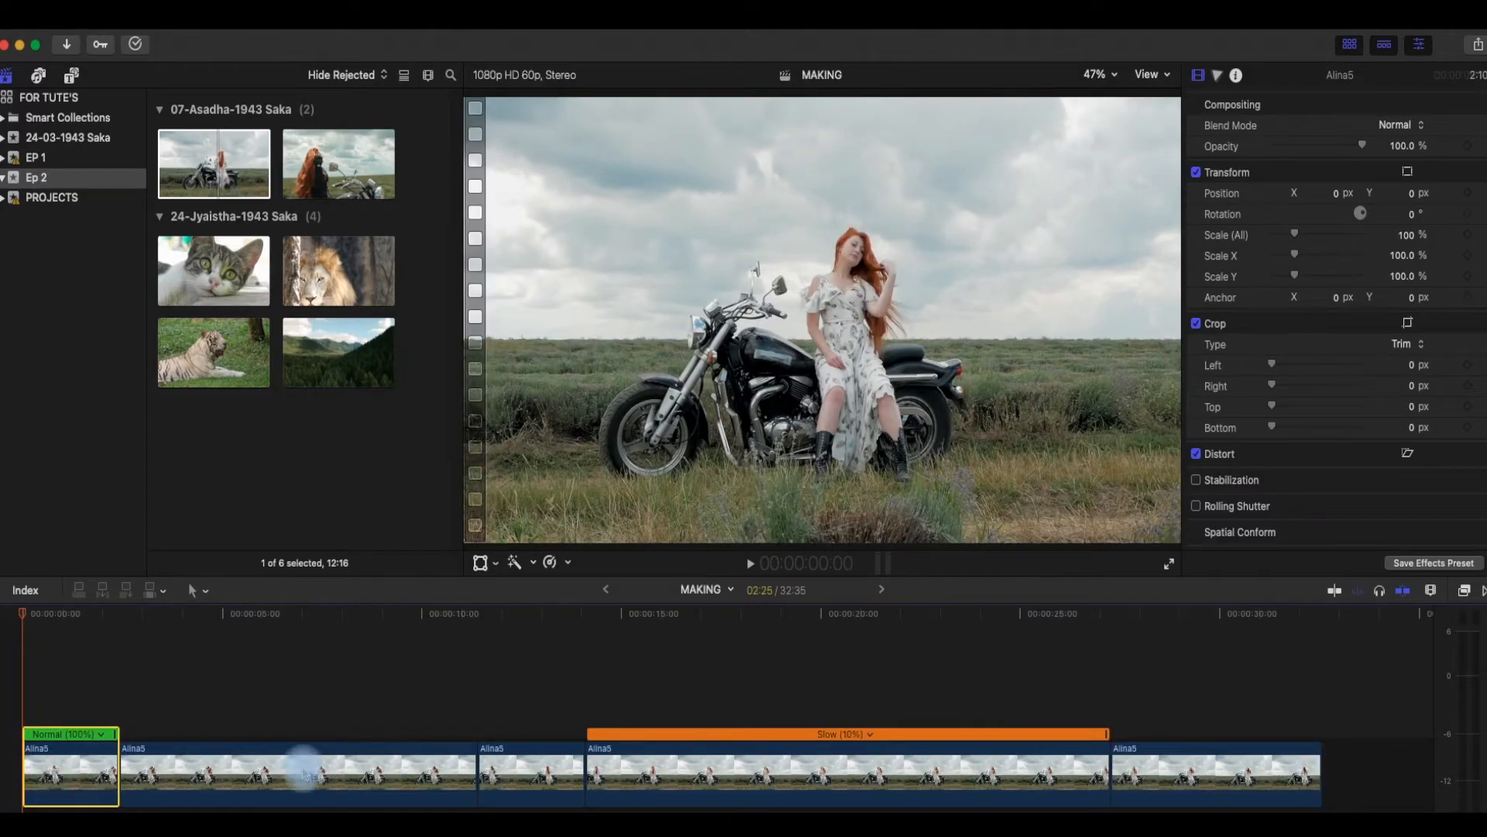
click(702, 777)
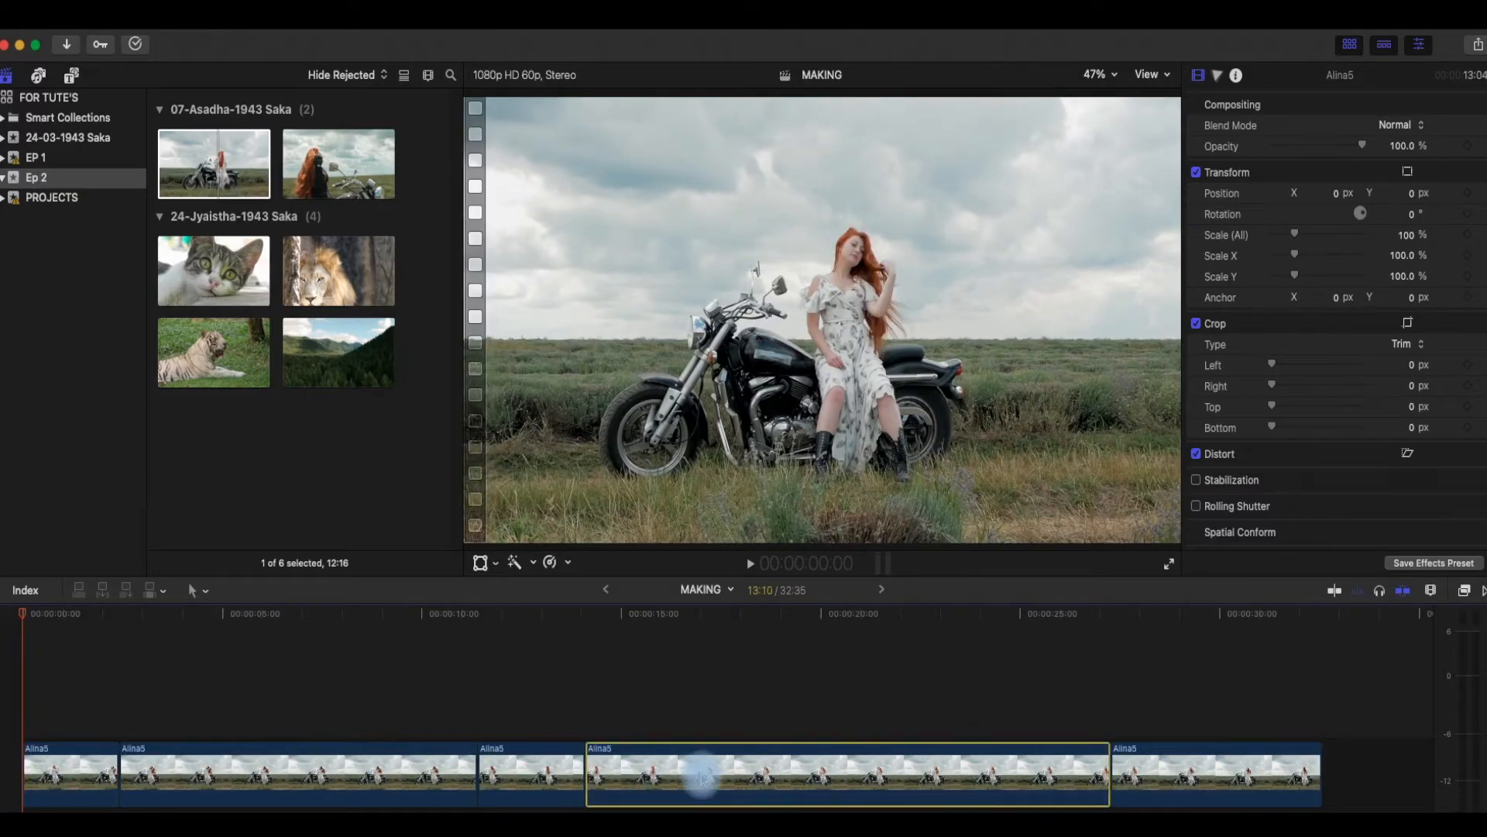
Step: Select the first Alina5 segment in the timeline and show the Color category of the installed video effects
click(70, 728)
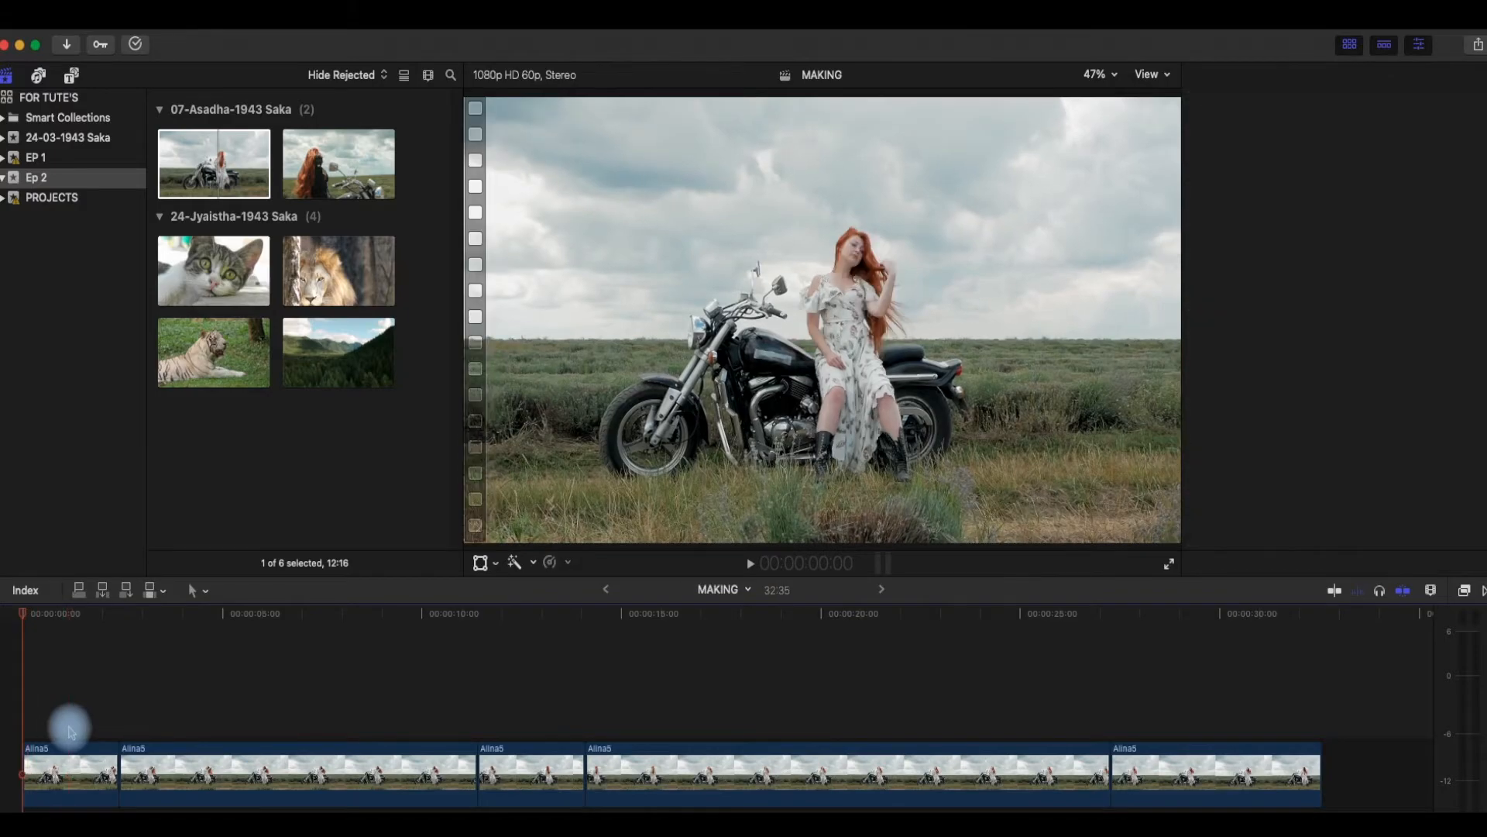
key(super+a)
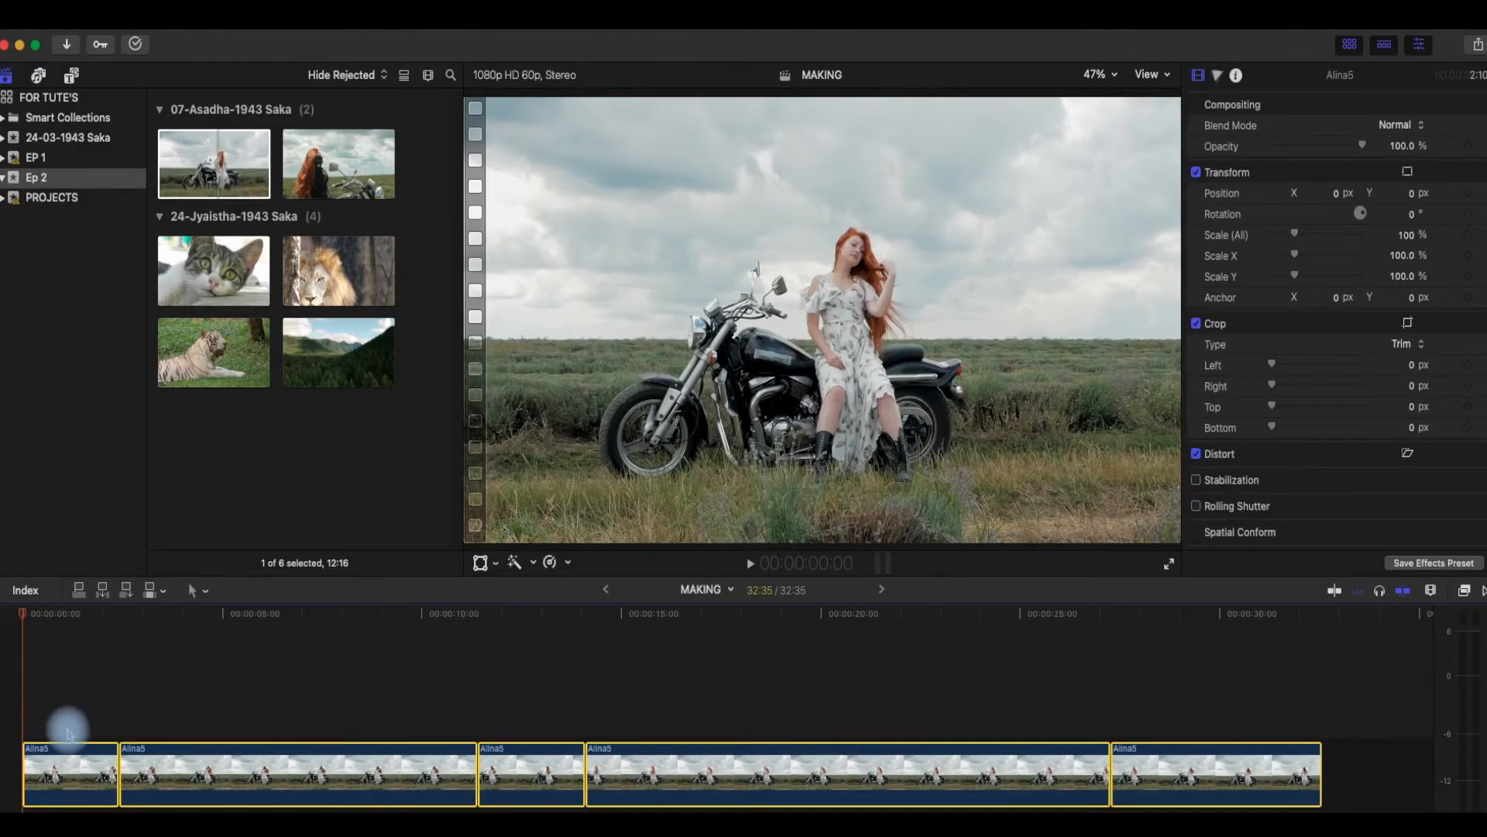
click(52, 728)
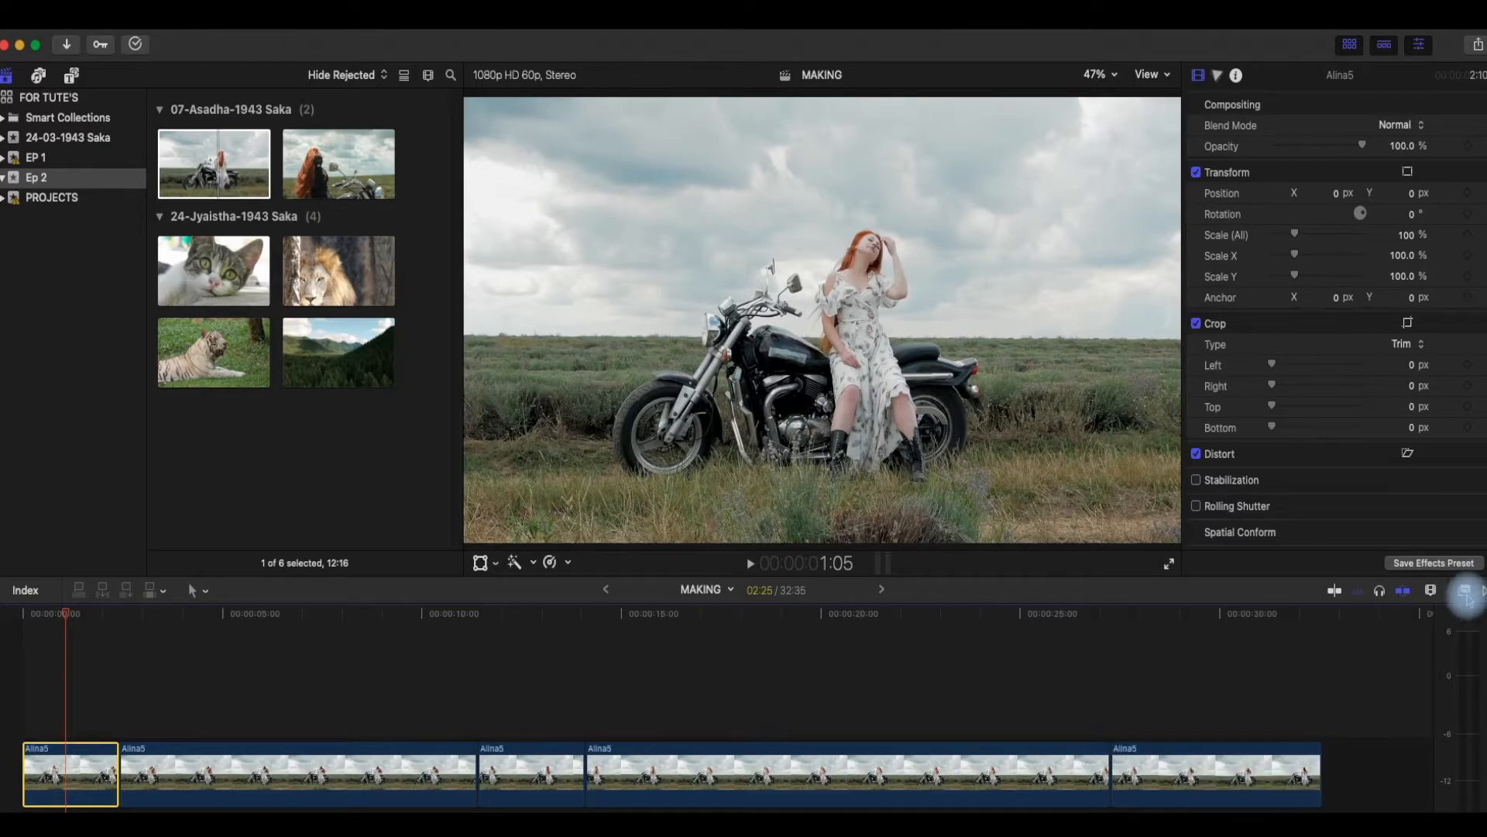
click(1465, 593)
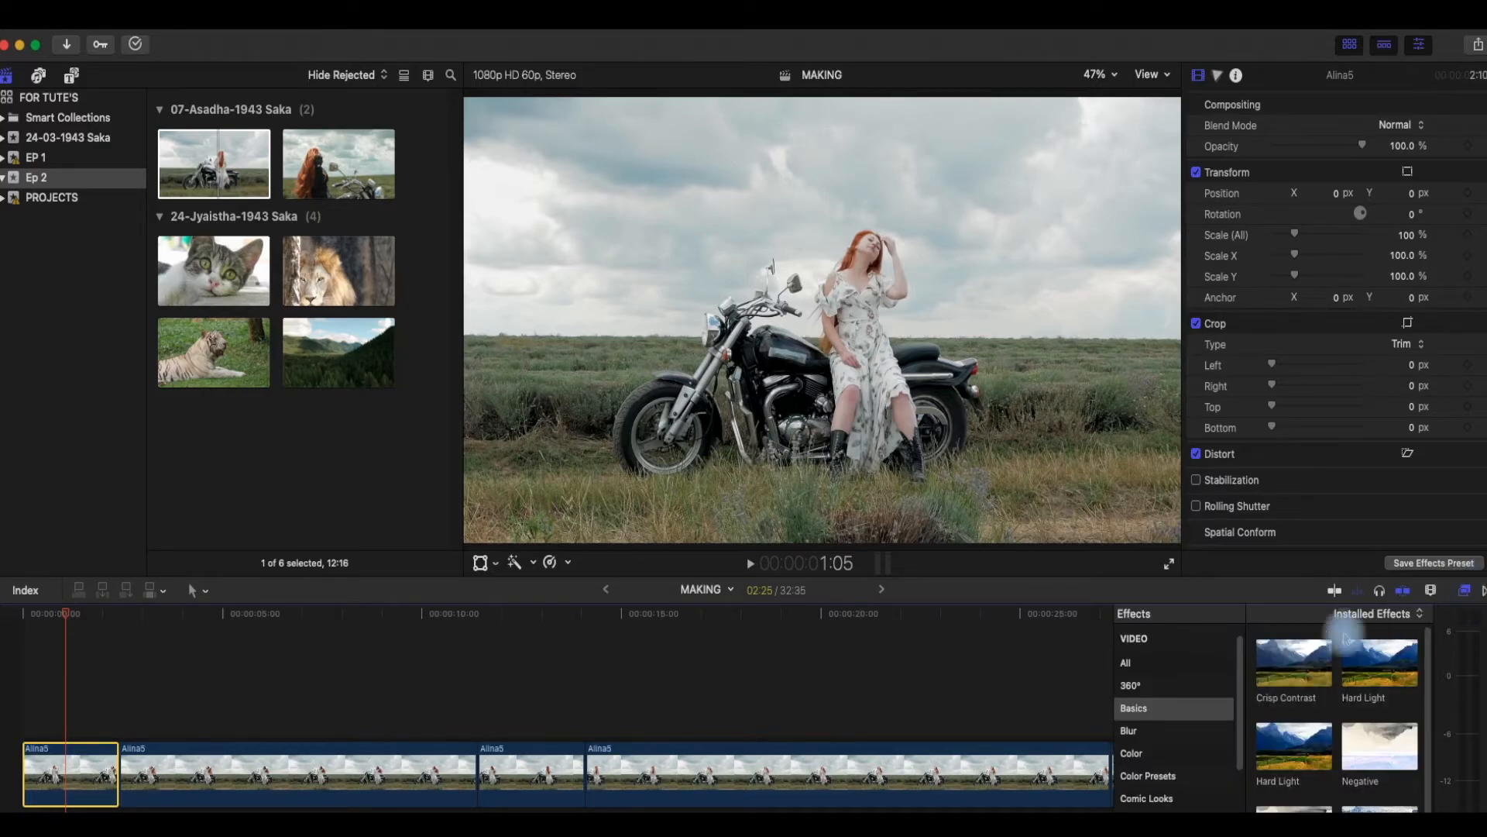
click(1178, 755)
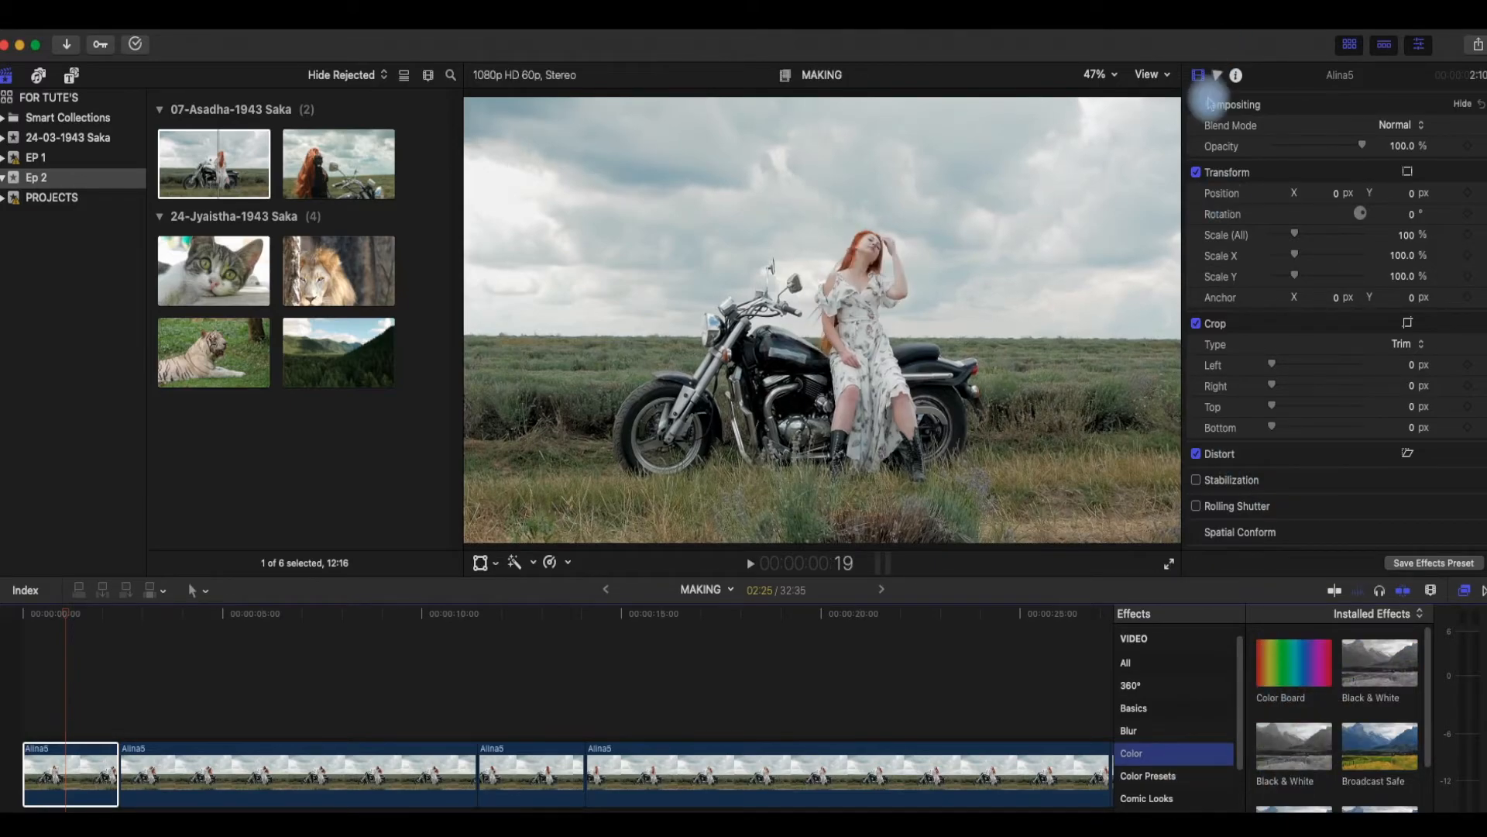
Step: Adjust the first segment's Color Board exposure to Shadows -6%, Midtones 6% and Highlights 12%
click(1218, 75)
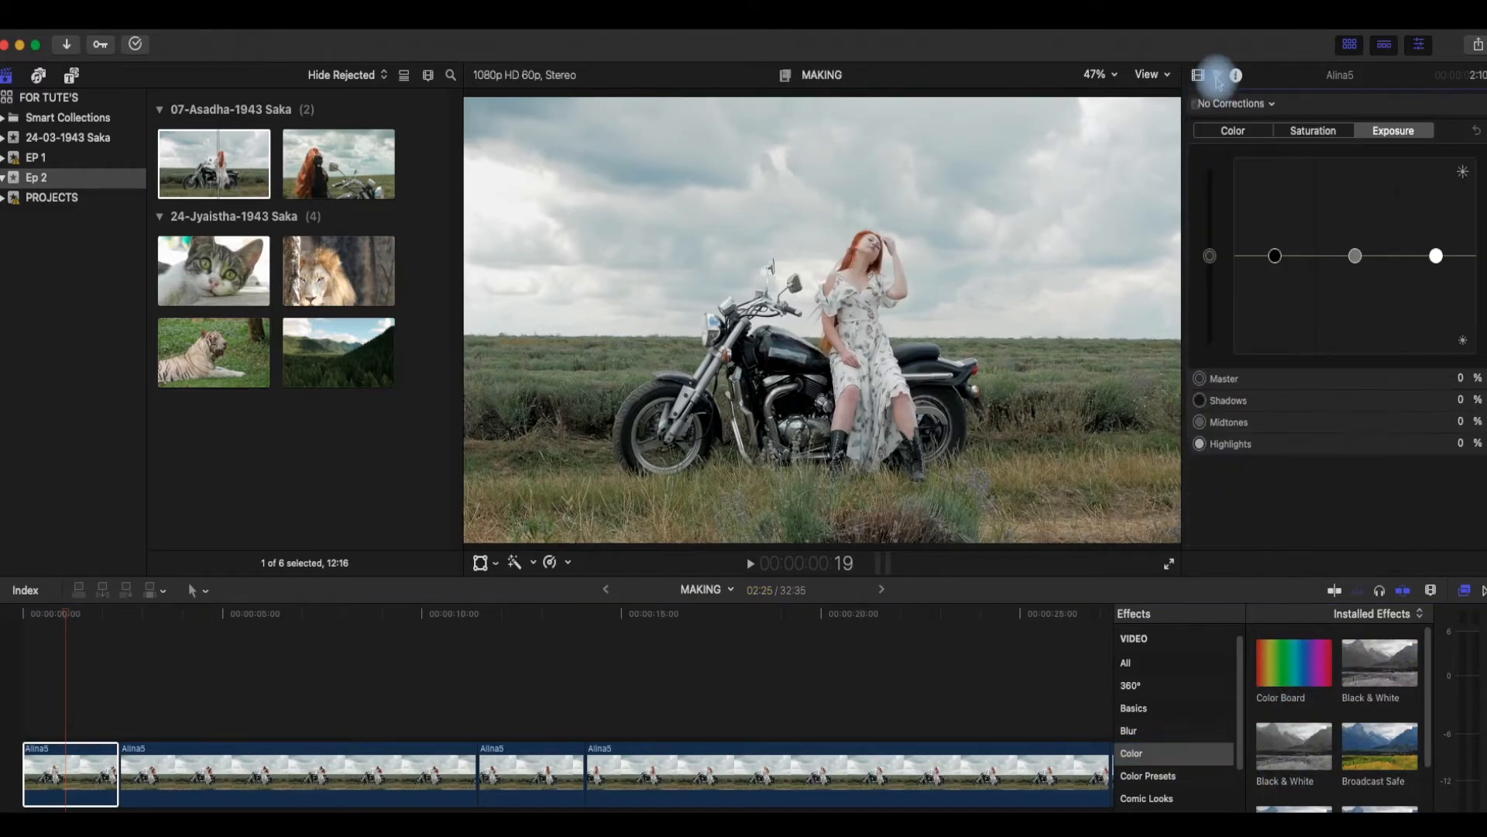
drag(1274, 275, 1274, 272)
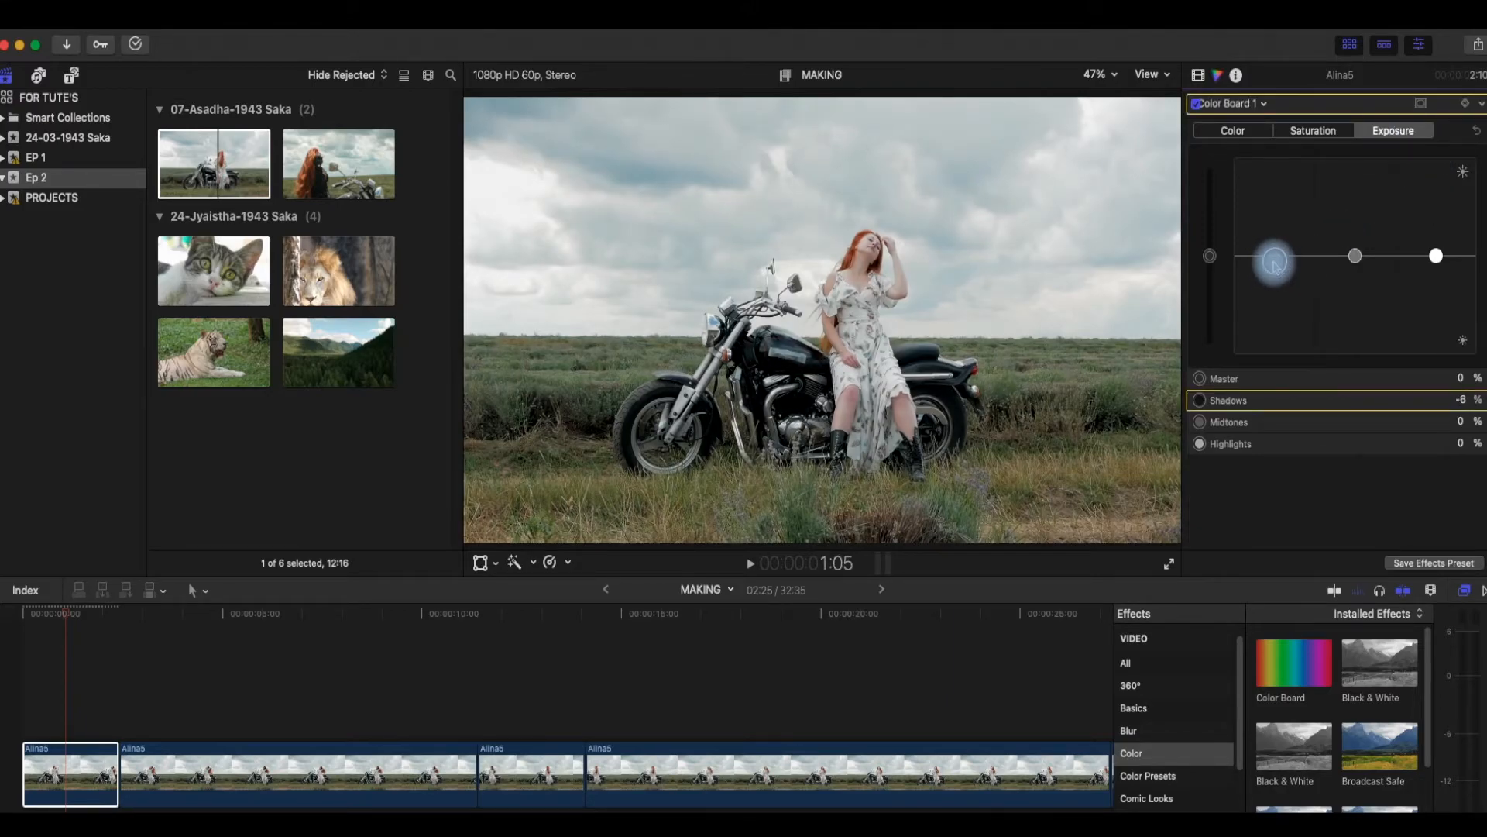
drag(1436, 255, 1356, 248)
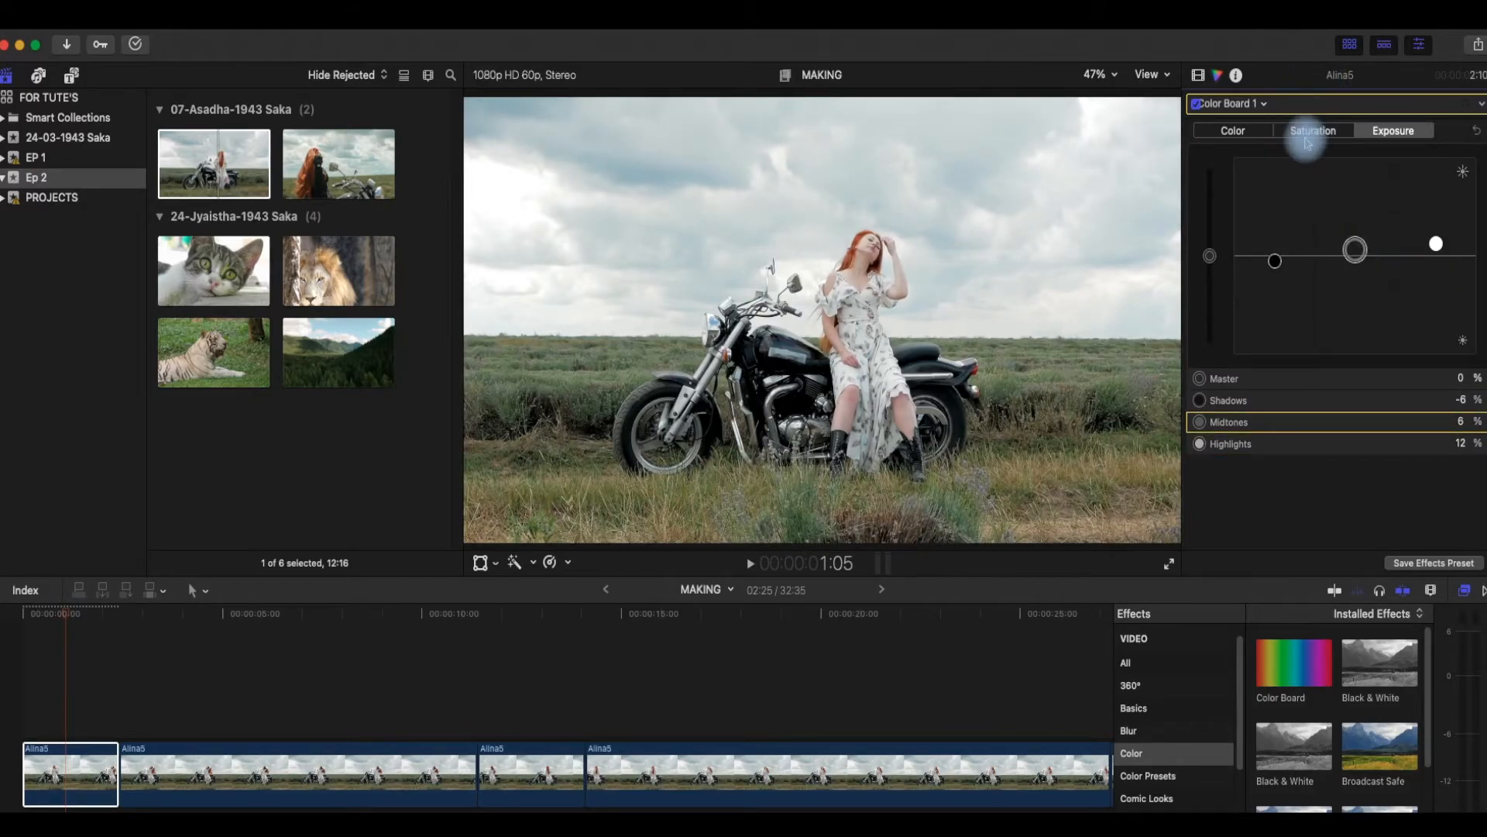
Step: Raise the first segment's Color Board saturation to Midtones 62%, Highlights 80% and Shadows 26%
click(1312, 132)
drag(1354, 258, 1355, 195)
drag(1436, 256, 1443, 183)
drag(1274, 255, 1276, 225)
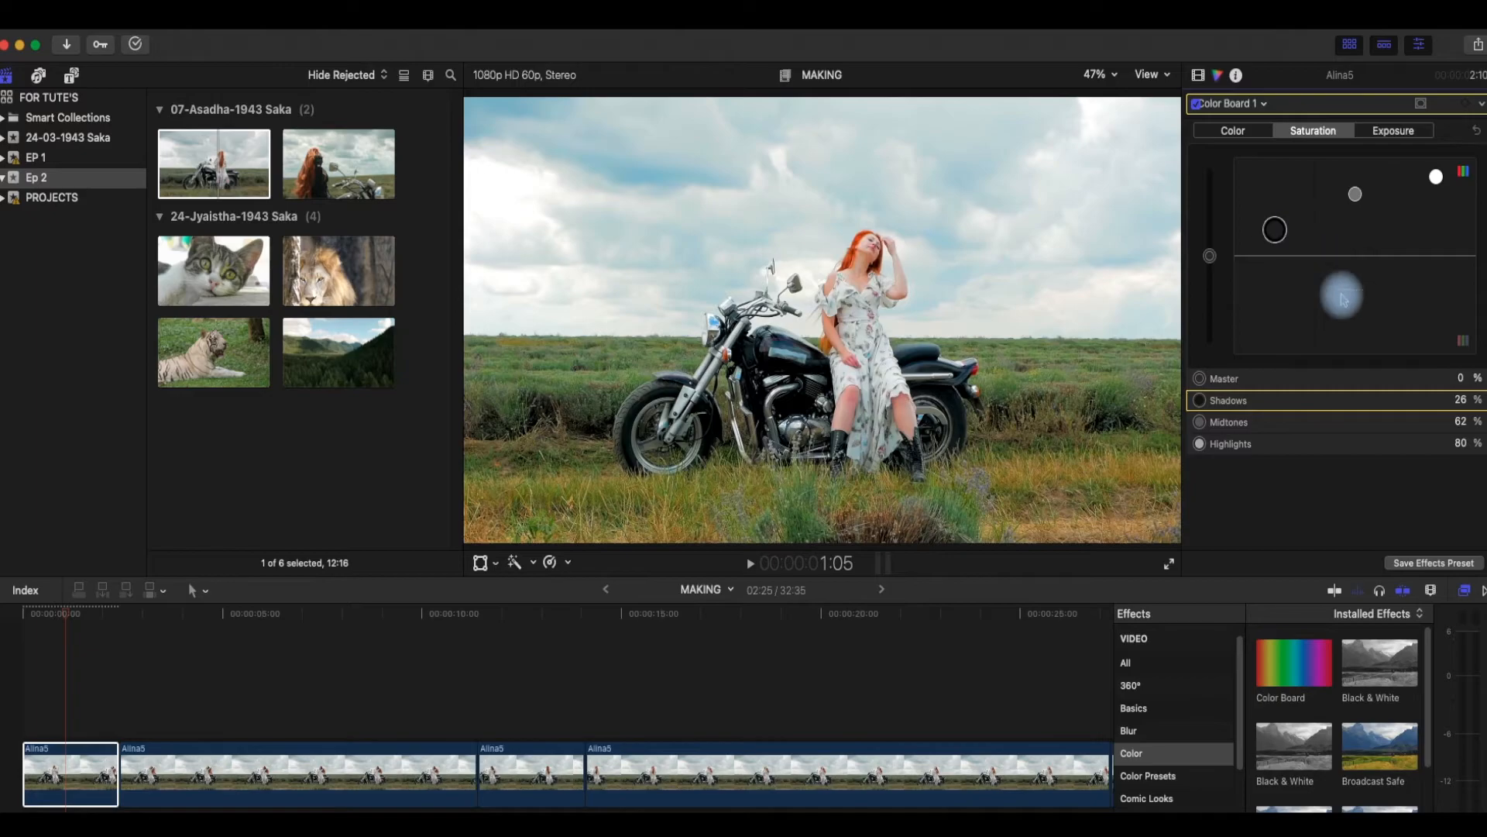
Step: Tint the first segment's shadows cyan on the Color Board, at 181° and 7%
click(1231, 130)
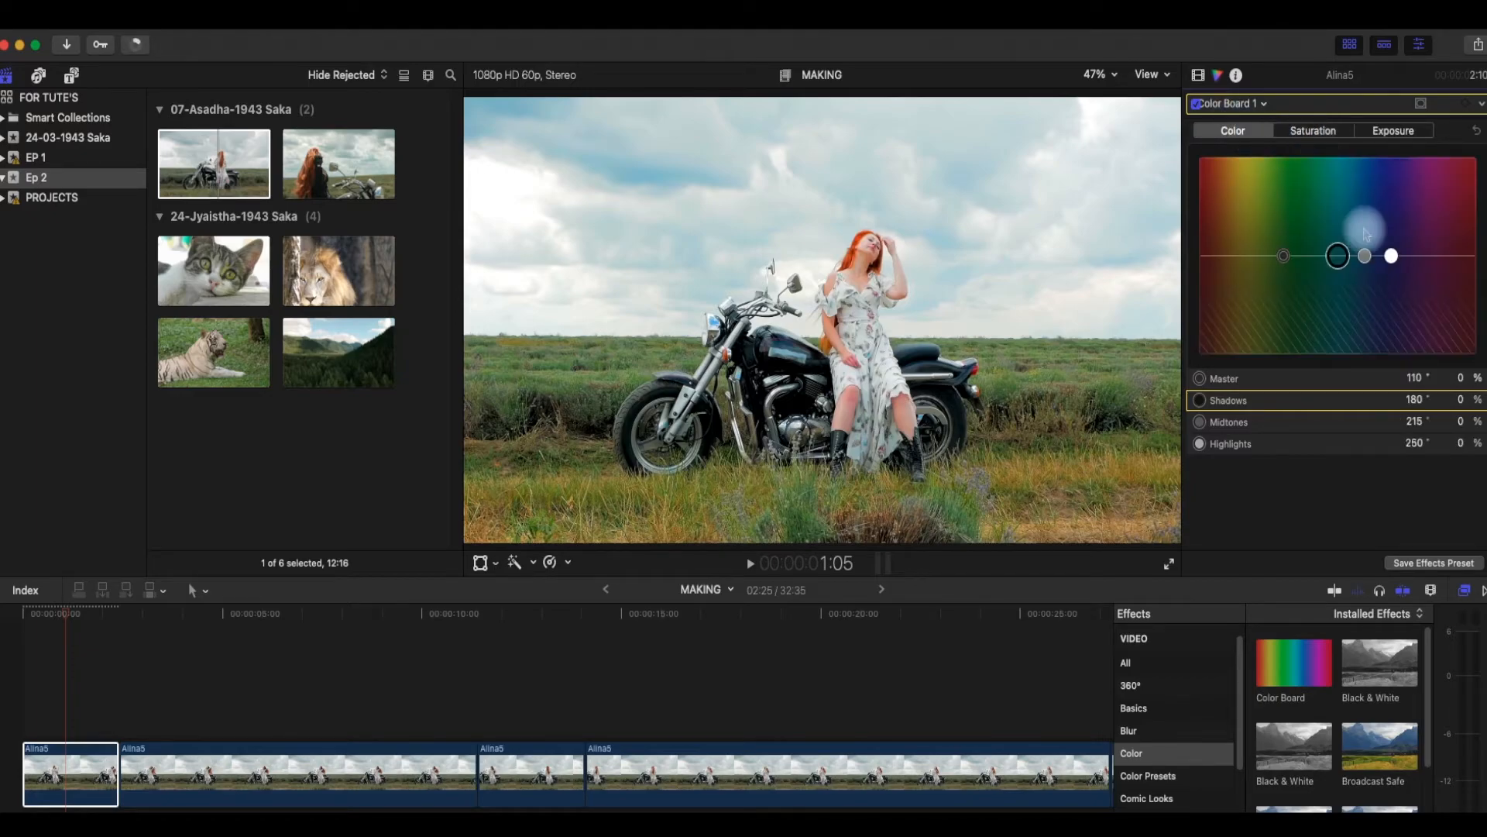
drag(1338, 264, 1339, 247)
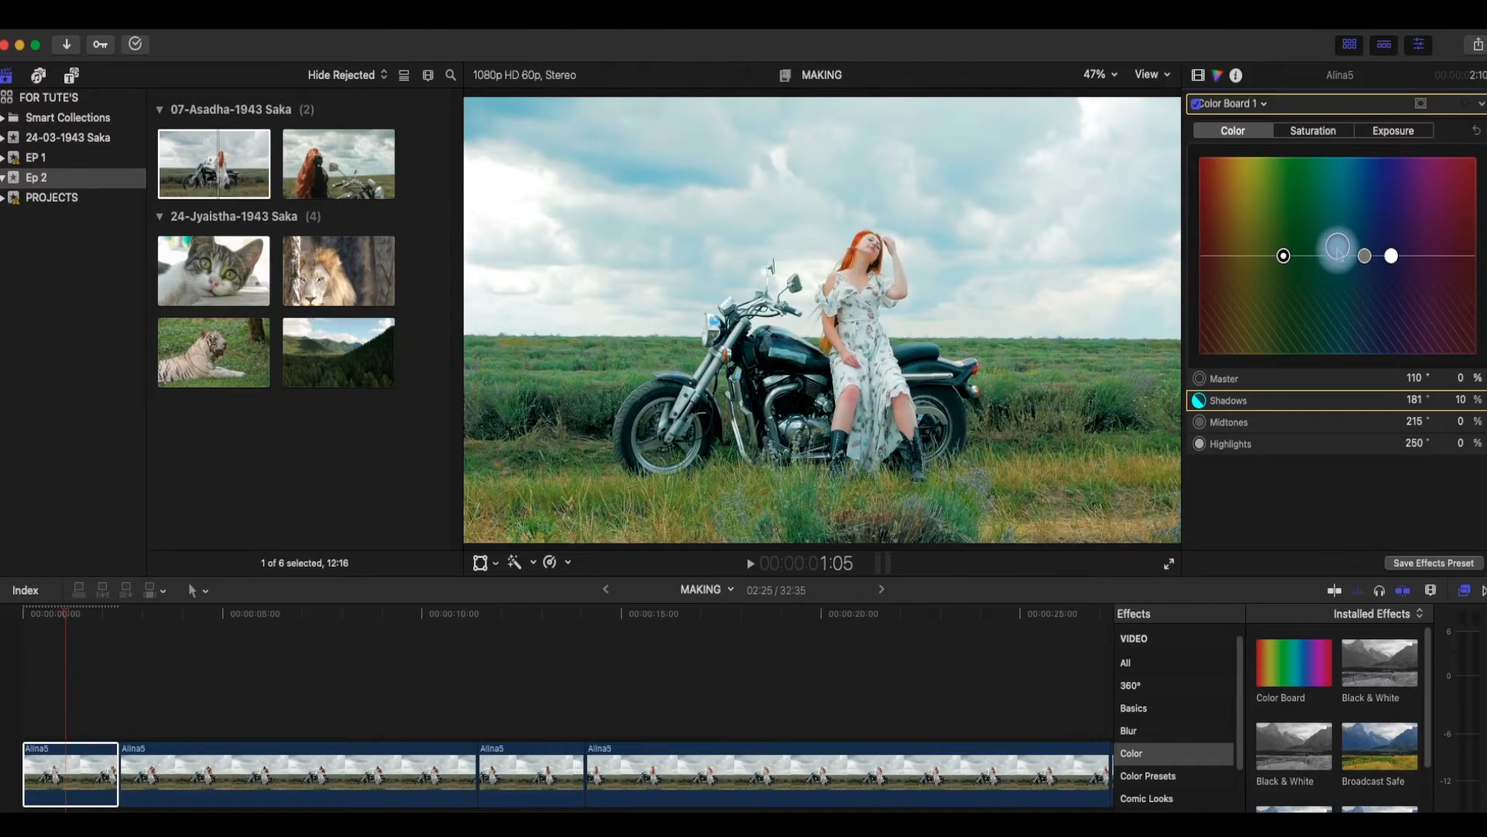
drag(1340, 255, 1339, 257)
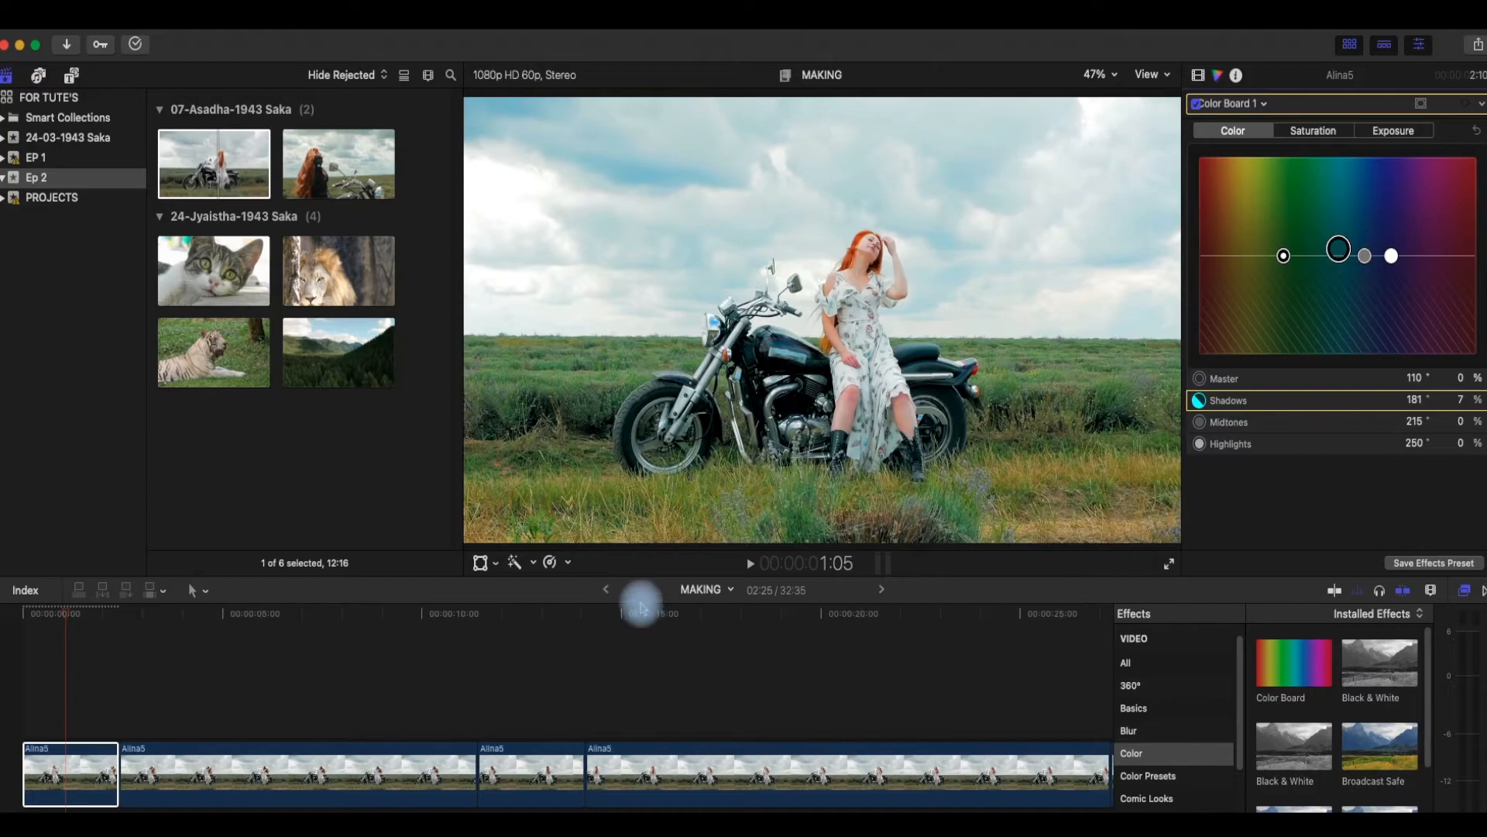
Step: Hide the inspector and the effects browser, and return the playhead to the start of the project
click(1419, 44)
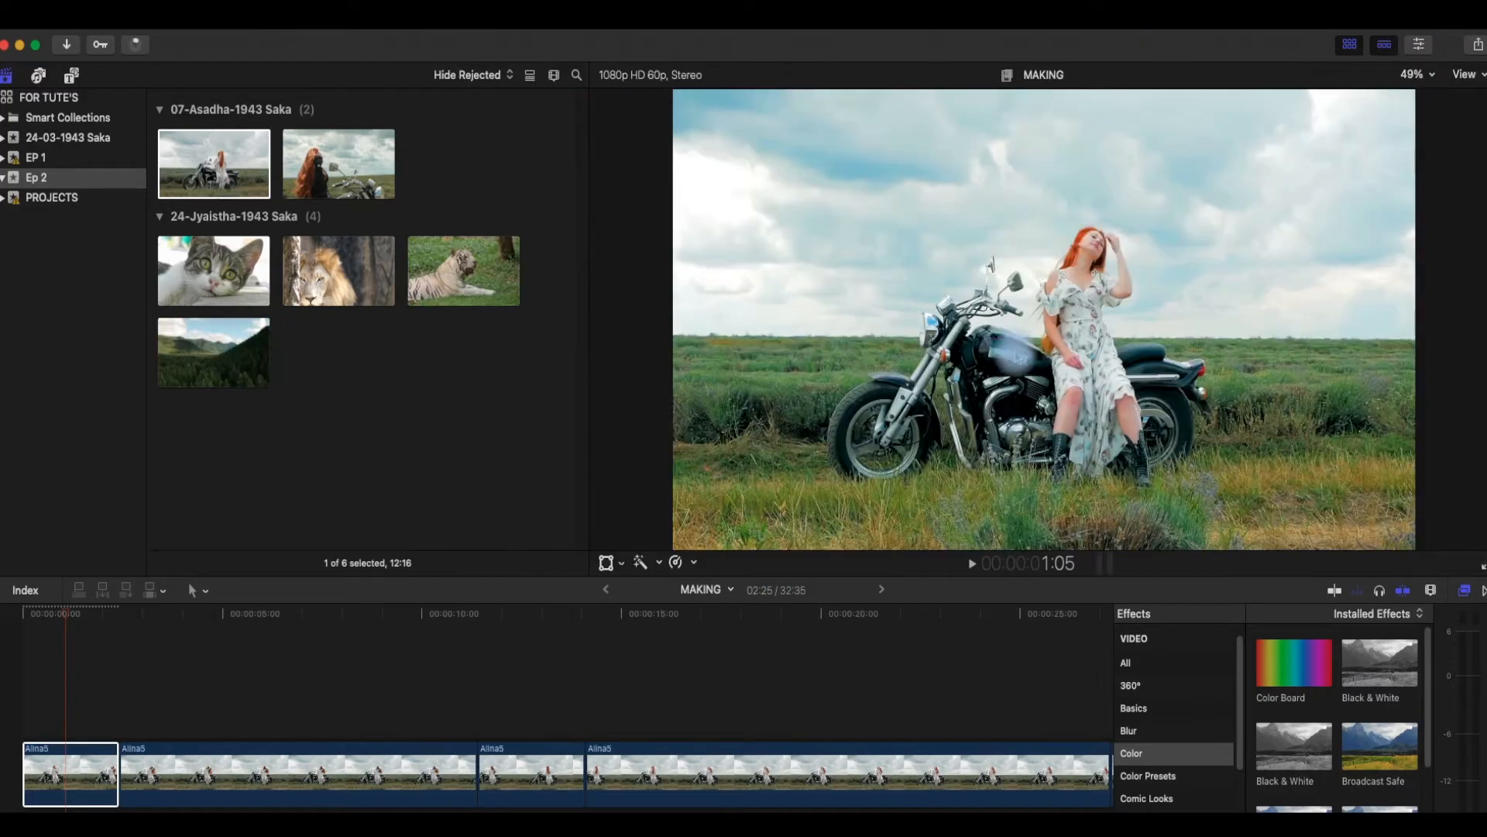
click(35, 701)
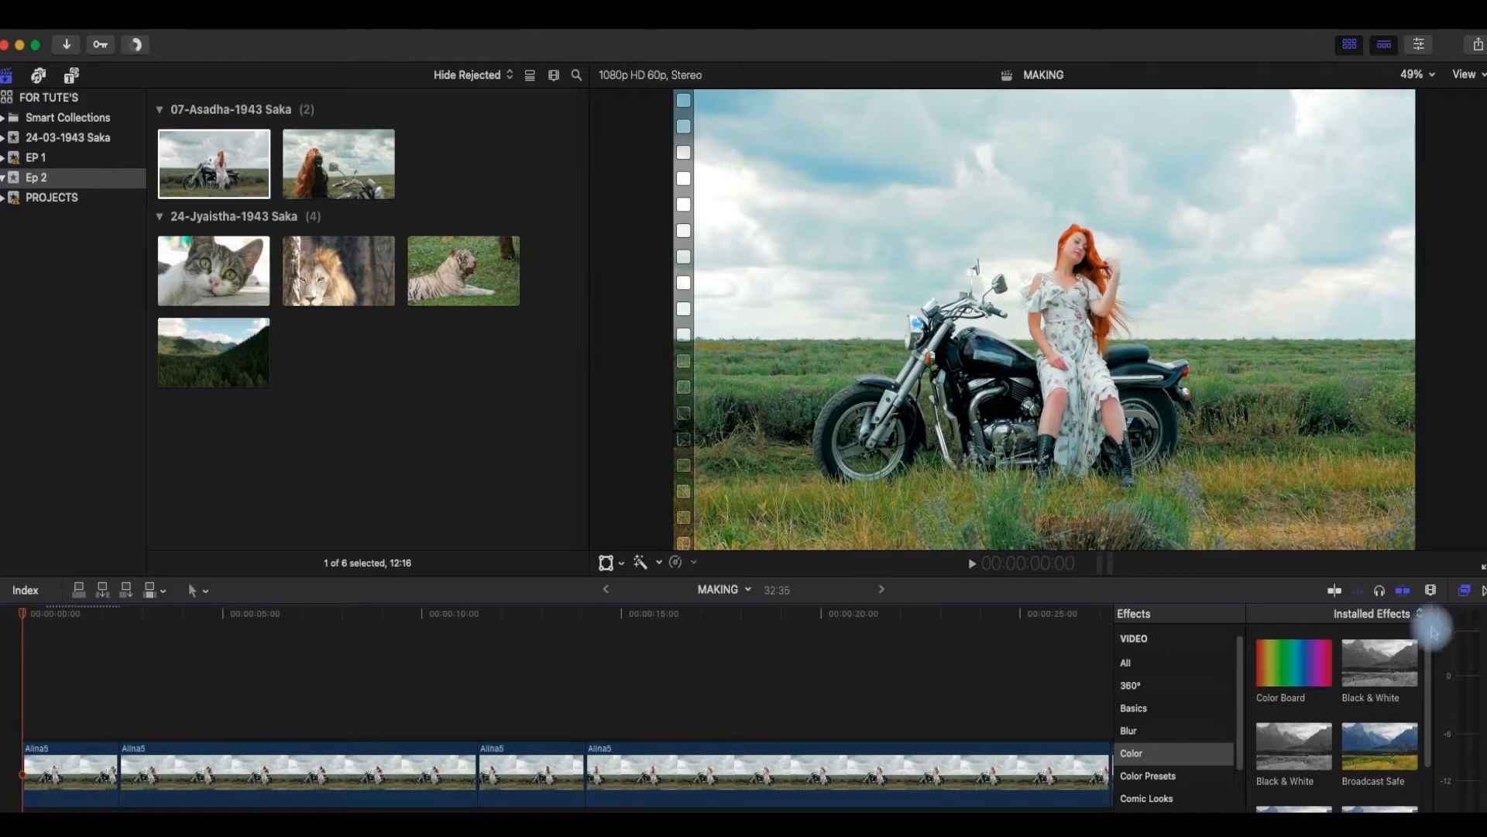
click(1464, 592)
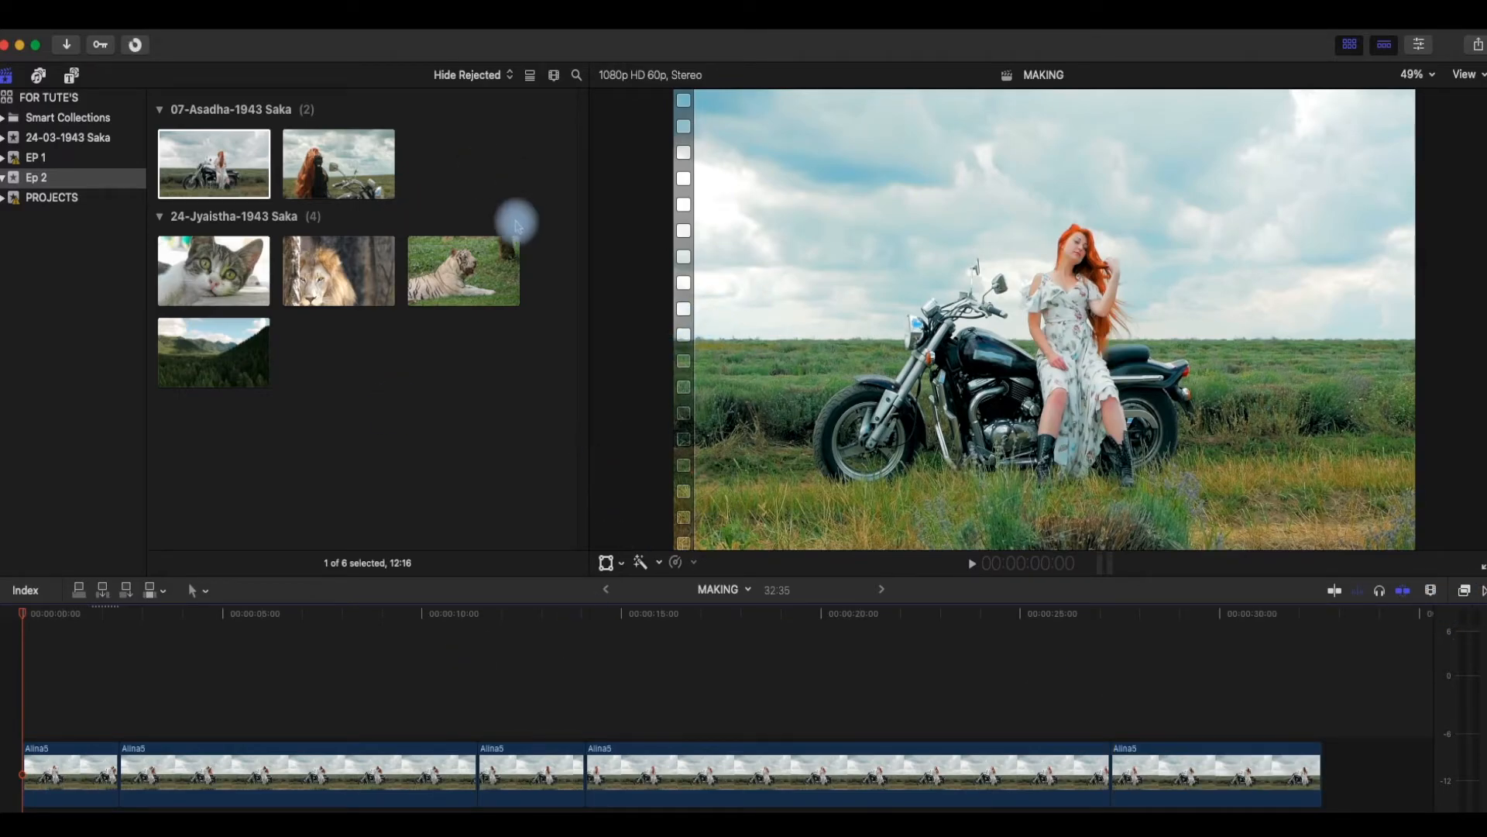
Step: Copy the first segment's attributes and paste its Color Board 1 effect onto the other four segments, with keyframe timing Stretch to Fit
click(84, 772)
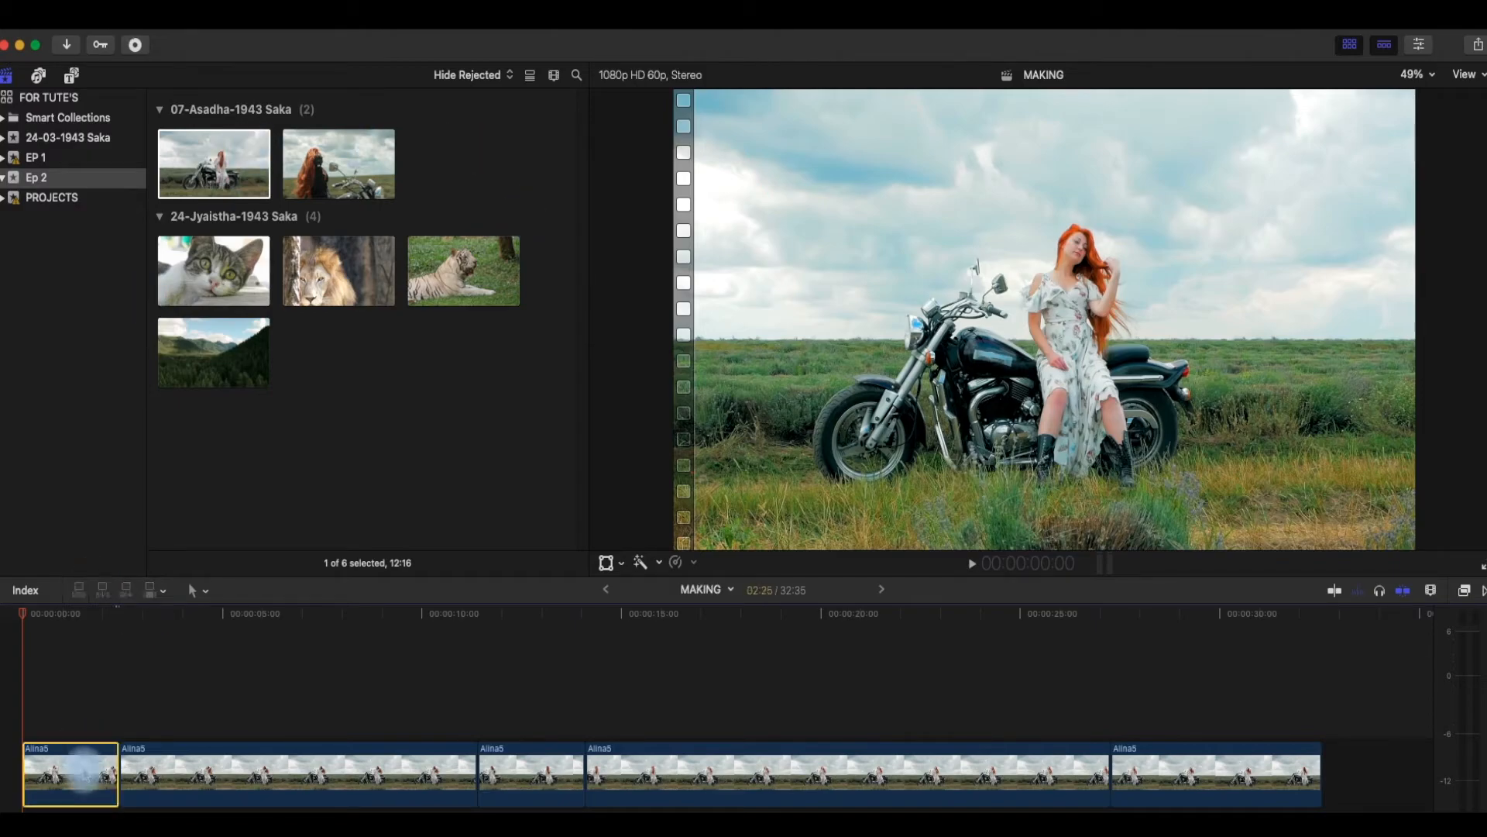
drag(293, 629, 1164, 812)
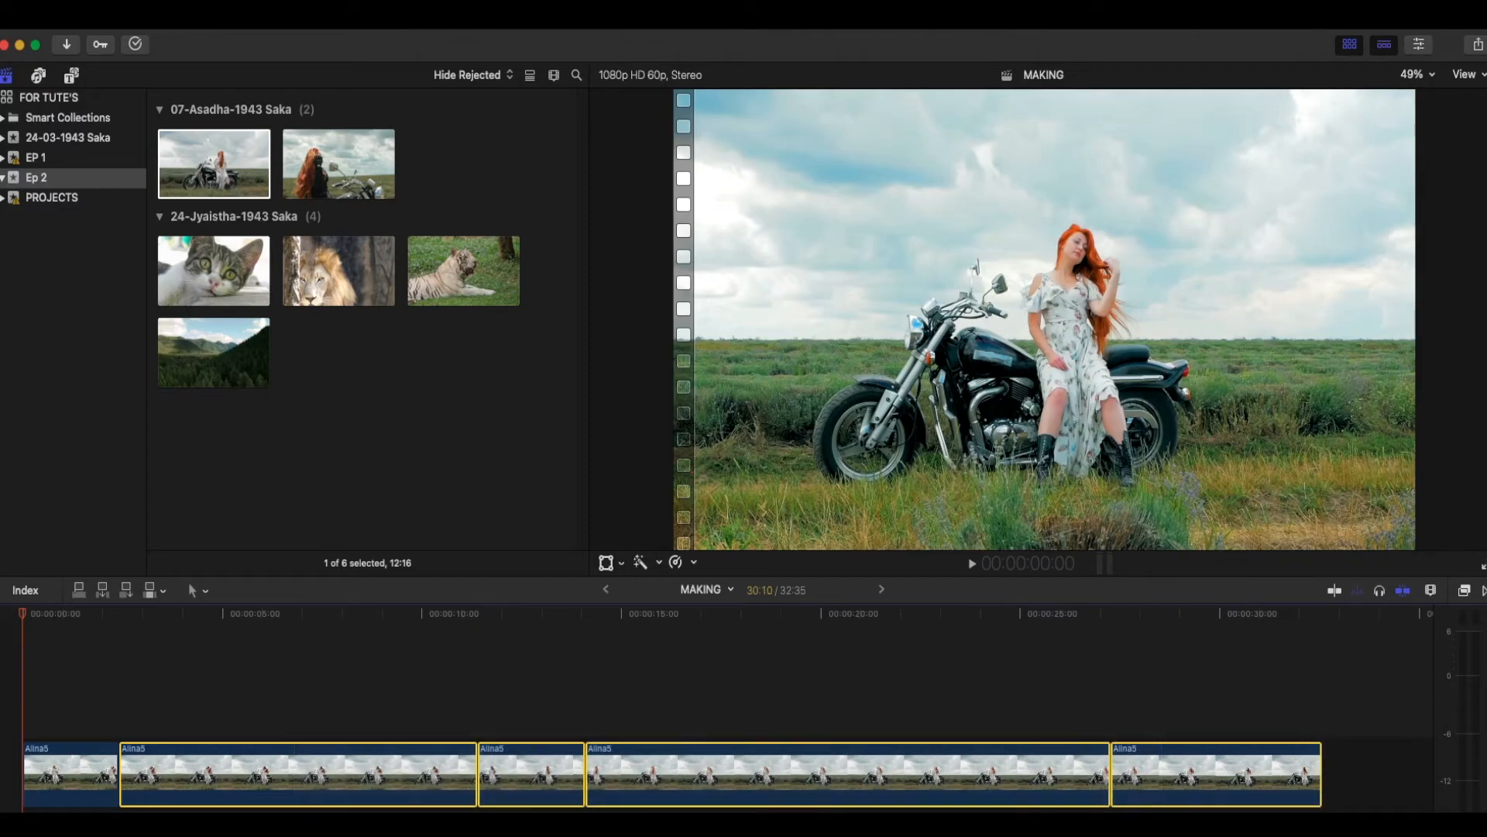
key(super+shift+v)
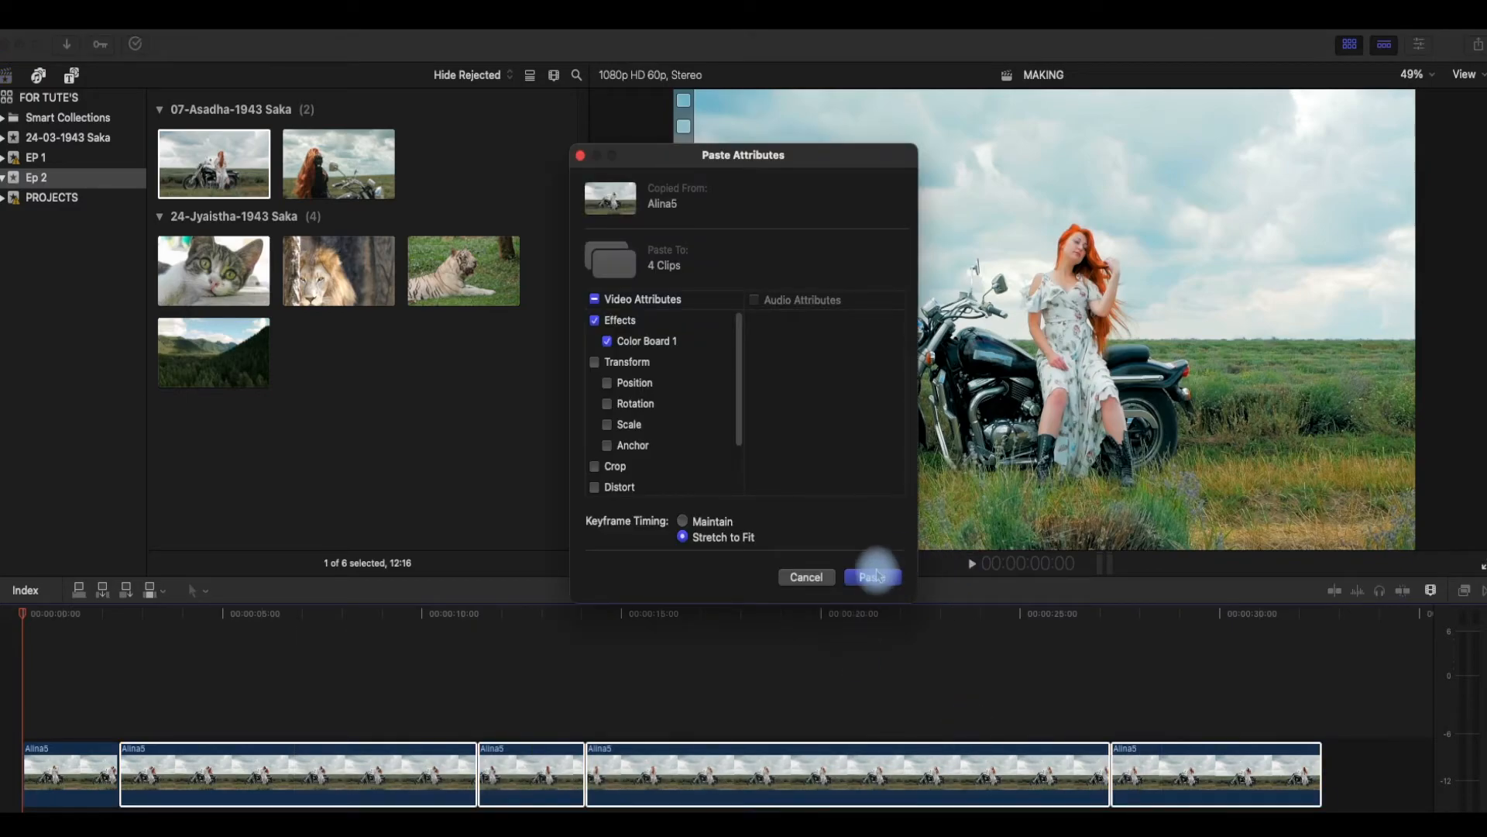
click(870, 574)
Step: Play the graded project full screen from its start to review the colour and slow motion
click(26, 713)
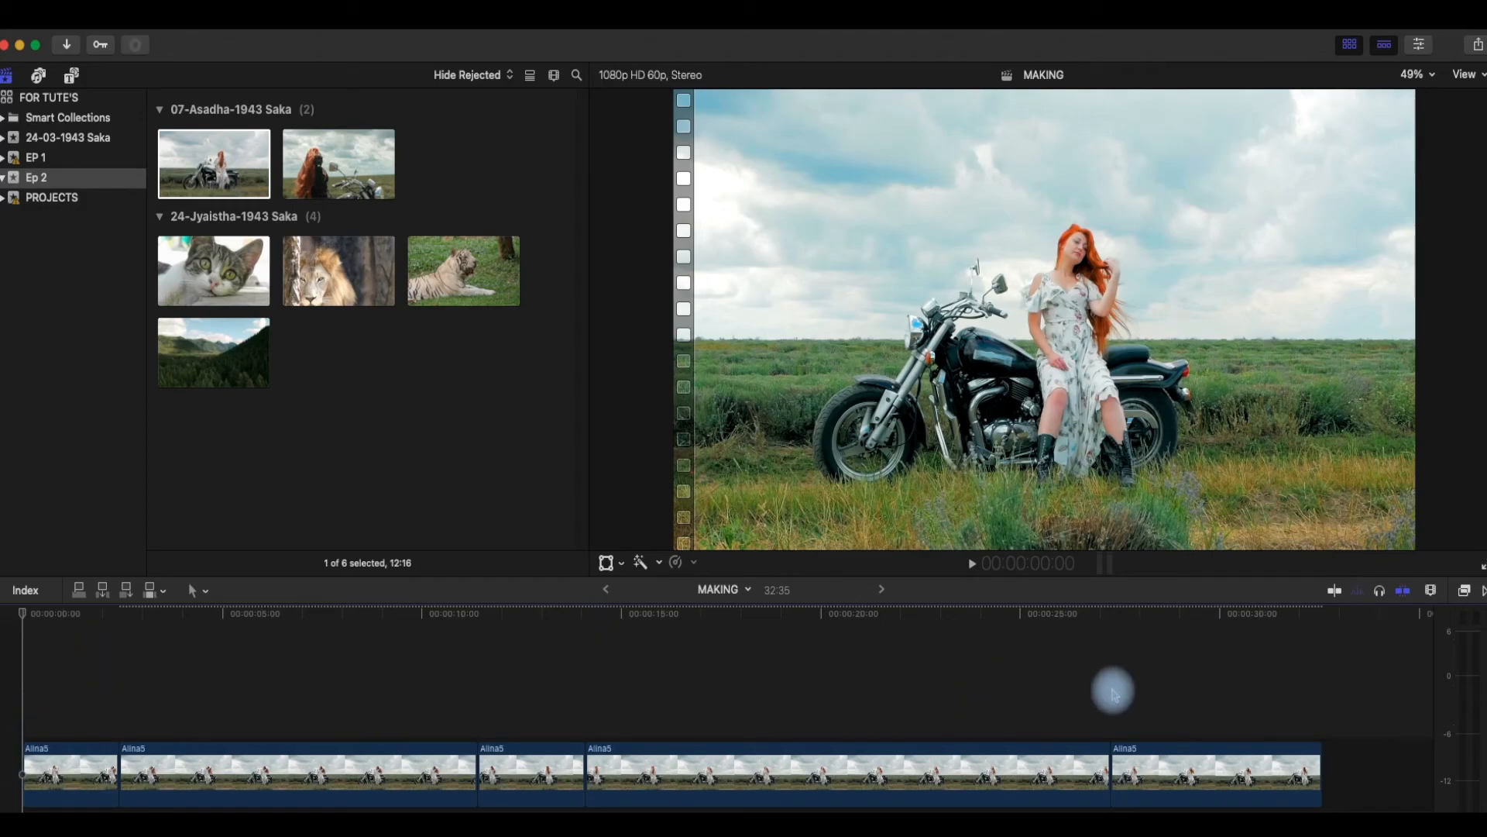
click(1482, 565)
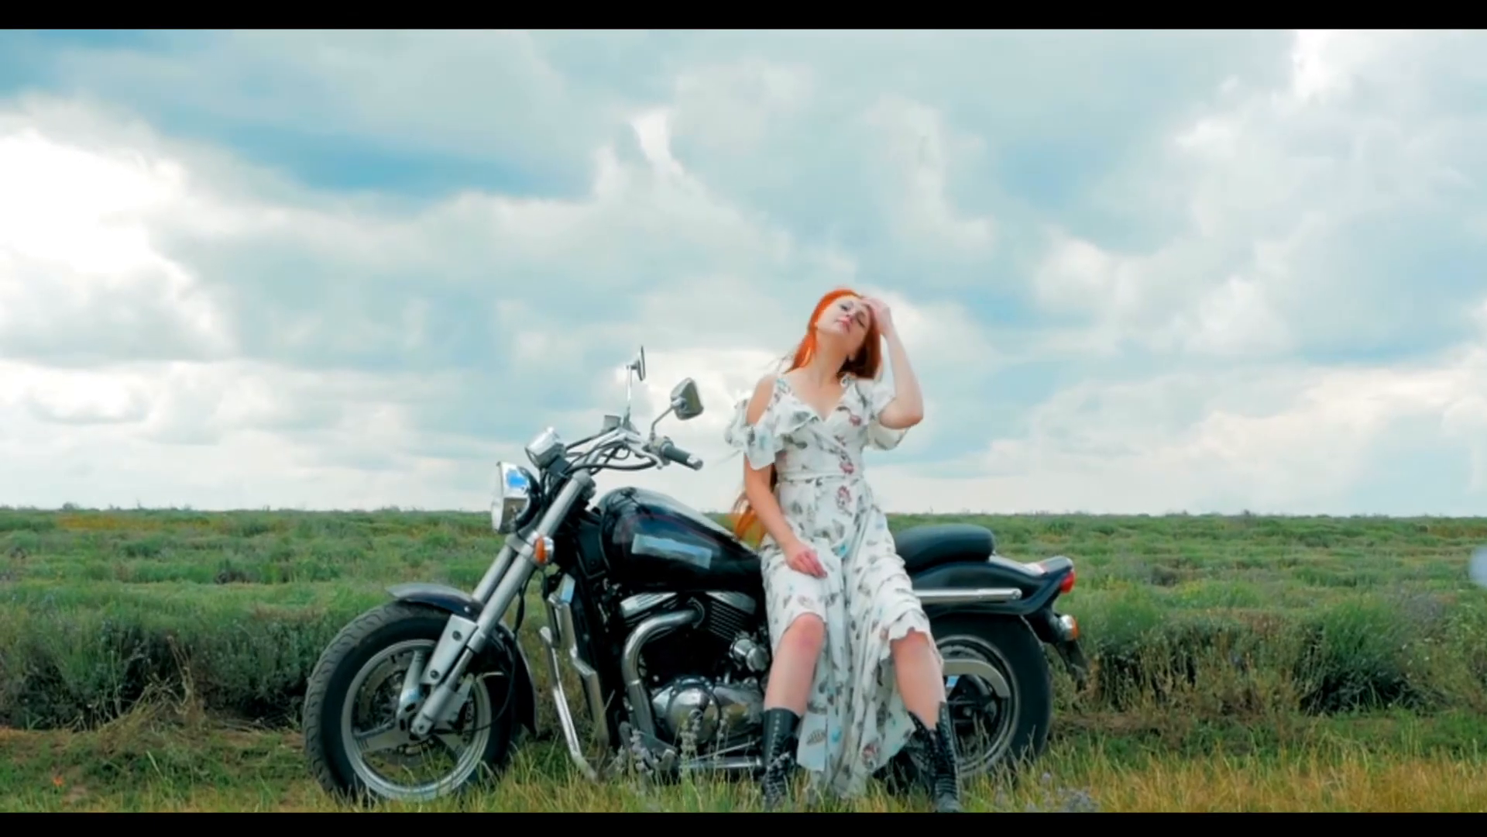